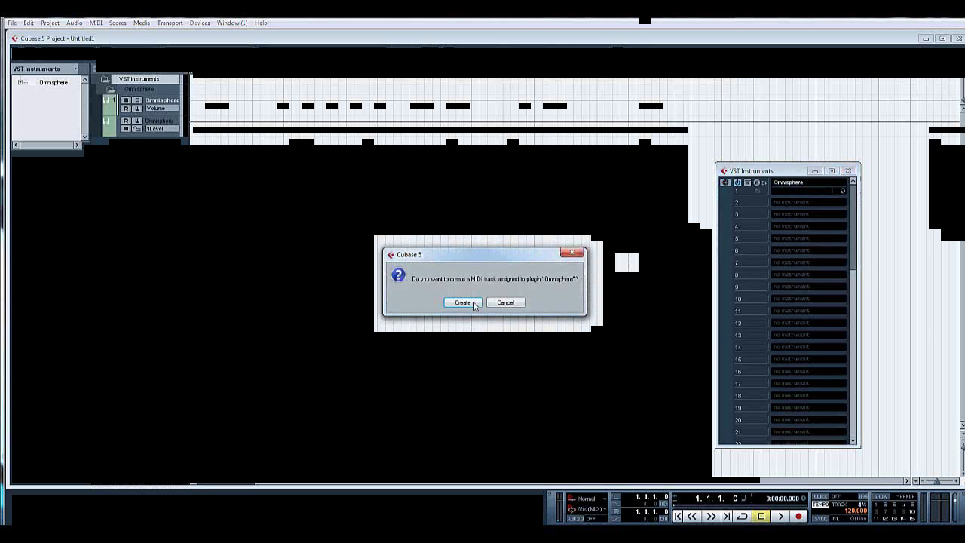
Create the Omnisphere 01 MIDI track, check parts 2 and 3, then close Omnisphere.
{"action": "left_click", "coordinate": [474, 304]}
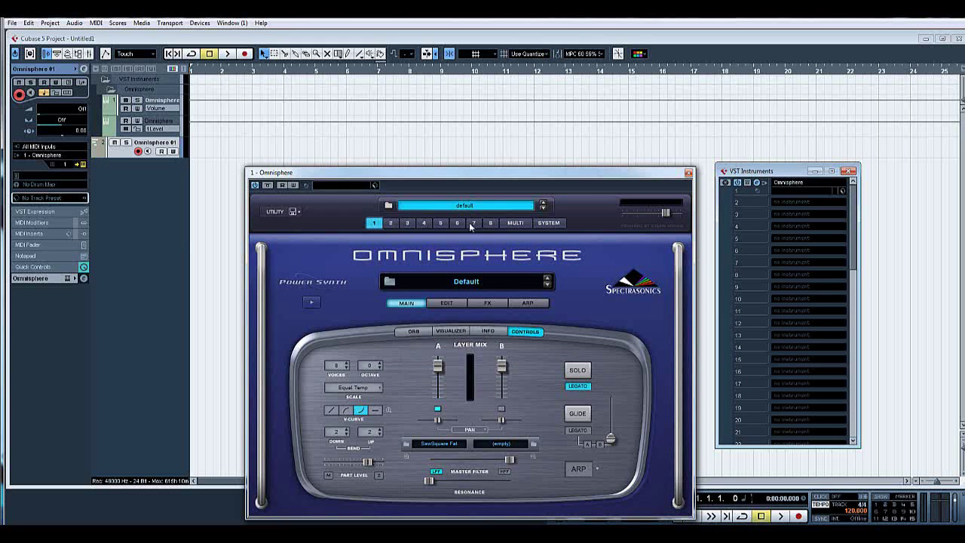
{"action": "left_click", "coordinate": [391, 223]}
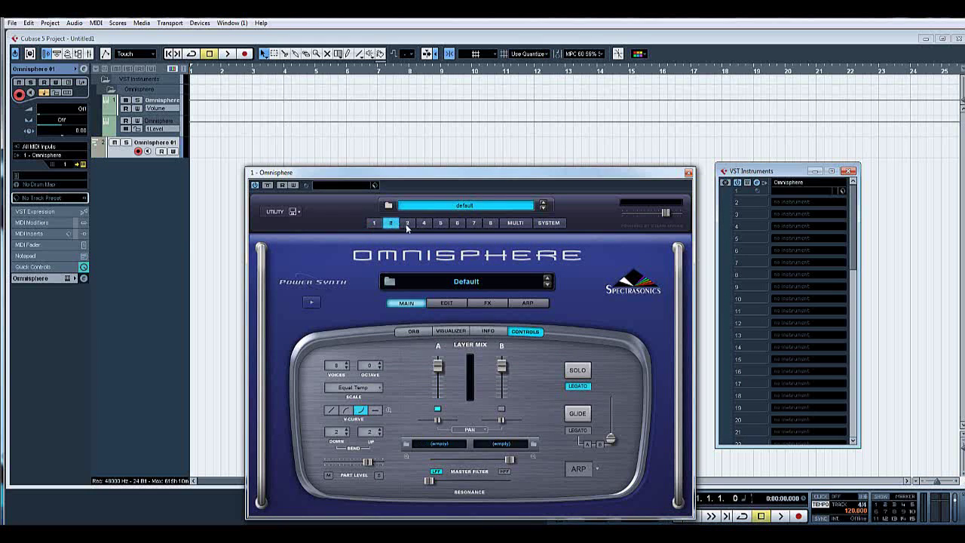
{"action": "left_click", "coordinate": [408, 224]}
{"action": "left_click", "coordinate": [688, 174]}
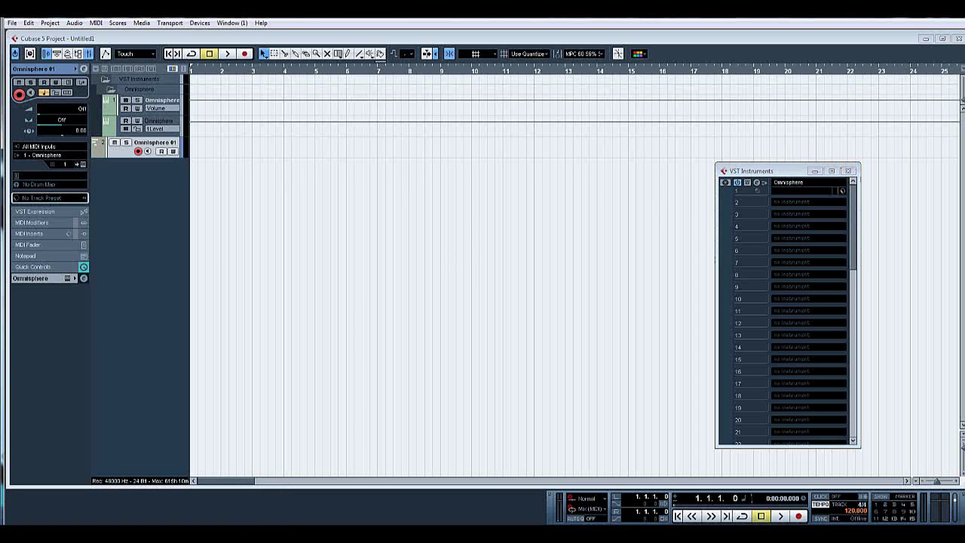
Show a resized, repositioned mixer with MIDI channels hidden, and reopen the Omnisphere editor.
{"action": "key", "text": "F3"}
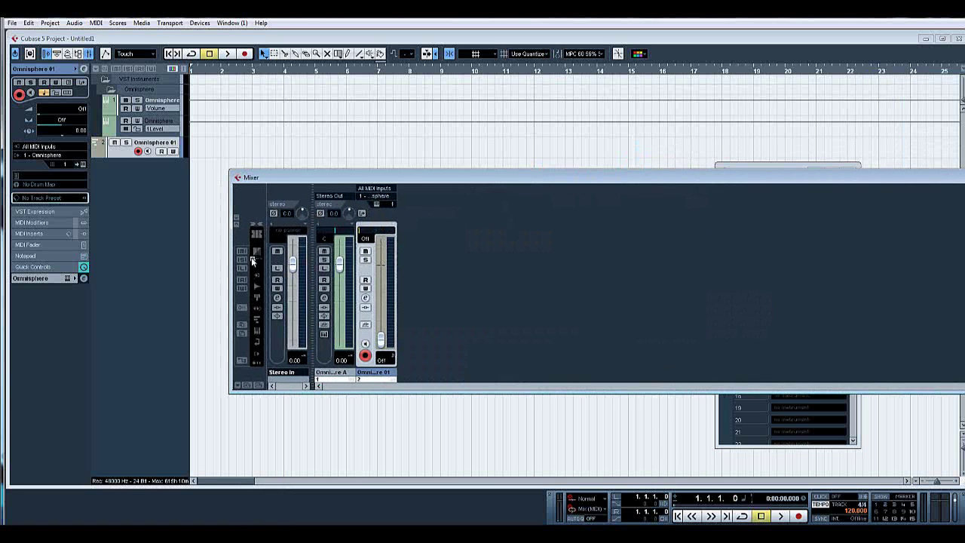
{"action": "left_click_drag", "start_coordinate": [228, 259], "coordinate": [637, 285]}
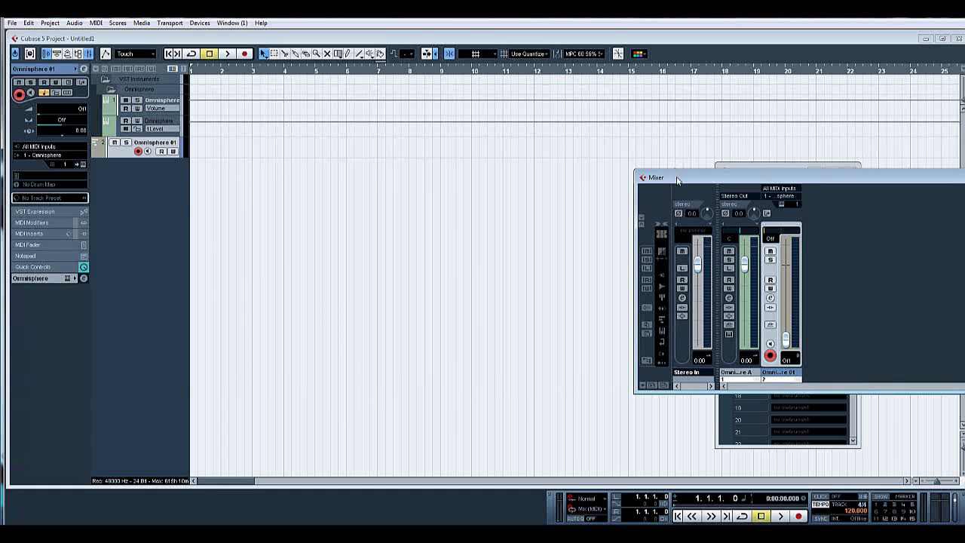
{"action": "left_click_drag", "start_coordinate": [679, 180], "coordinate": [179, 181]}
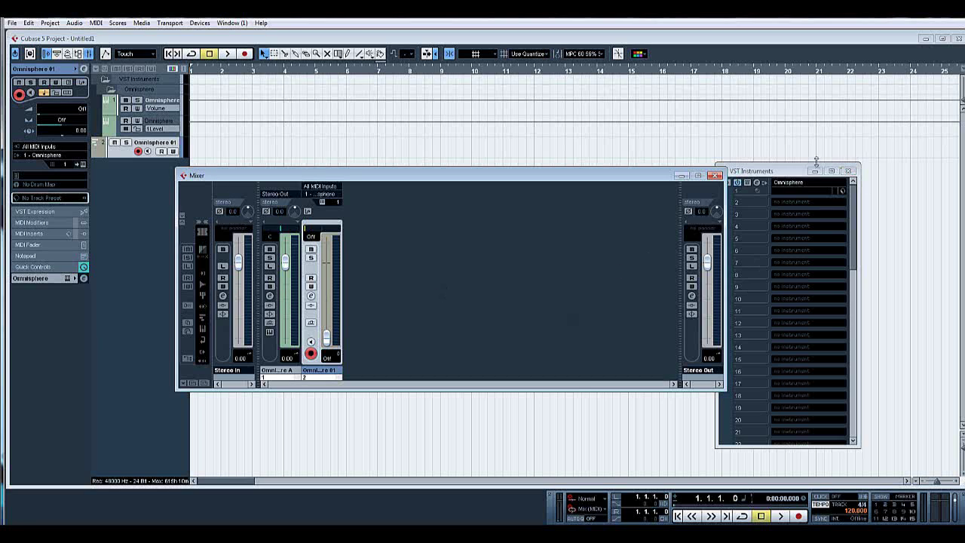
{"action": "left_click", "coordinate": [202, 320]}
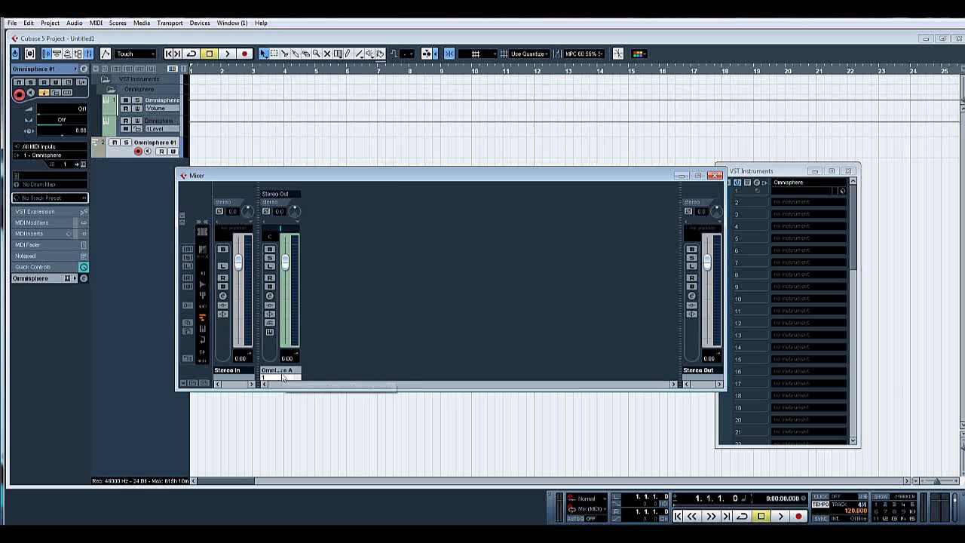
{"action": "left_click", "coordinate": [758, 184]}
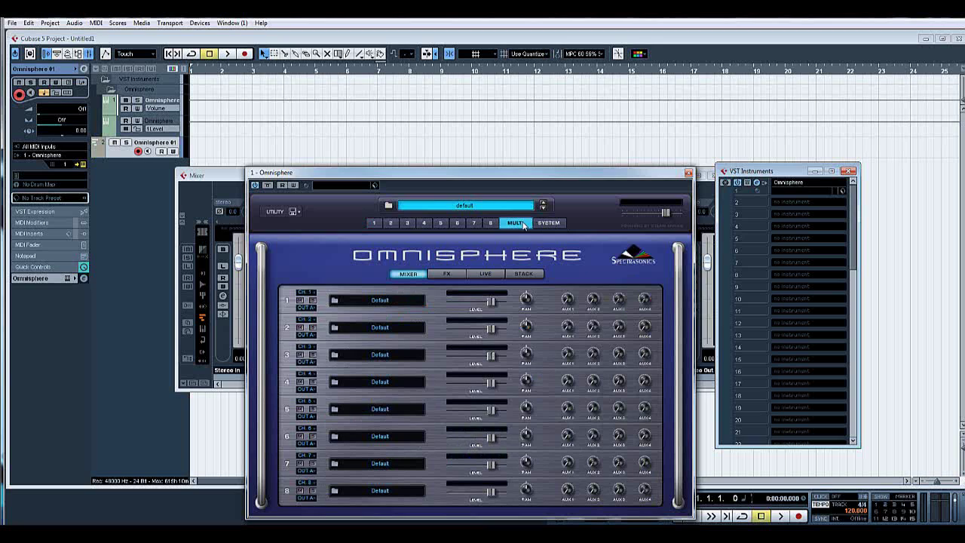
Load Bass - Electric > Chapman Stick FX Slides into Omnisphere part 1 and close its window.
{"action": "left_click", "coordinate": [519, 224]}
{"action": "left_click", "coordinate": [374, 223]}
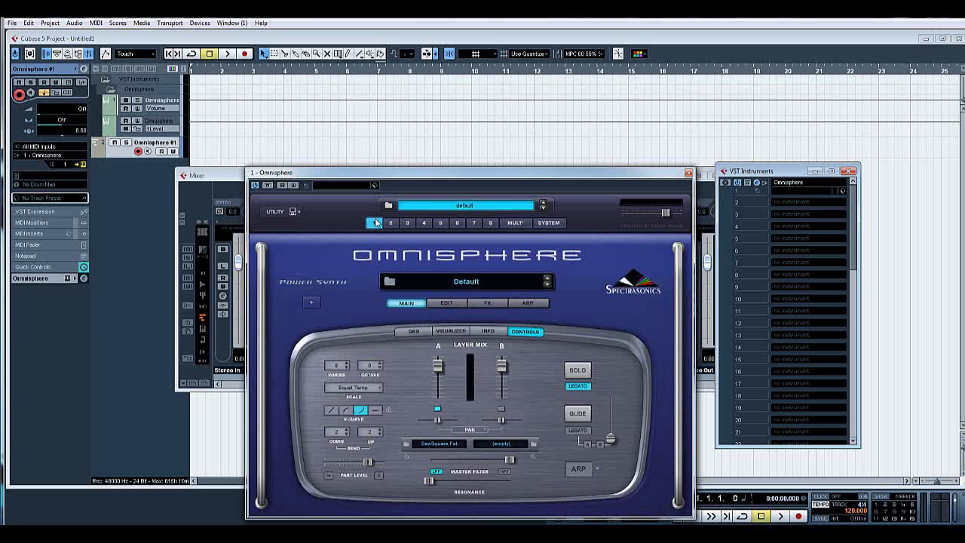
{"action": "left_click", "coordinate": [389, 282]}
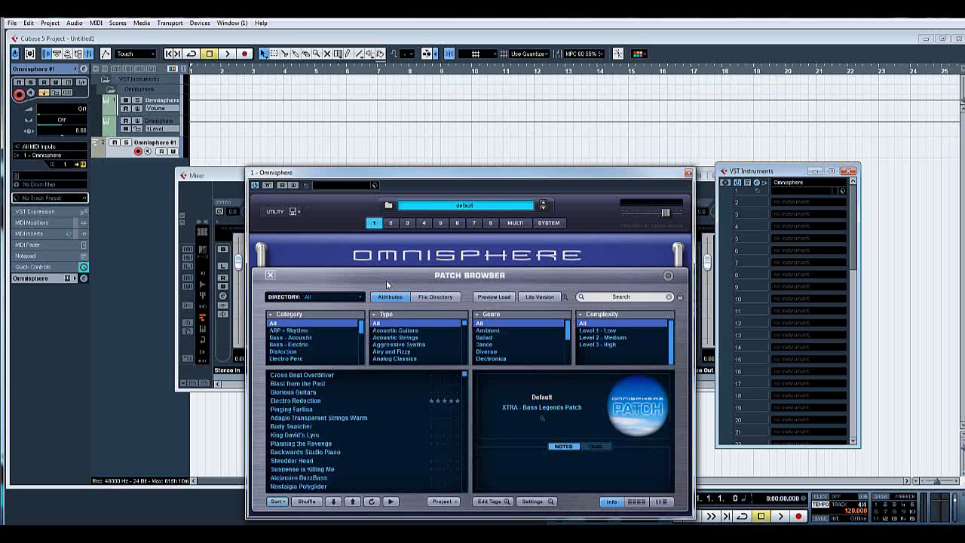
{"action": "left_click", "coordinate": [296, 346]}
{"action": "left_click", "coordinate": [298, 393]}
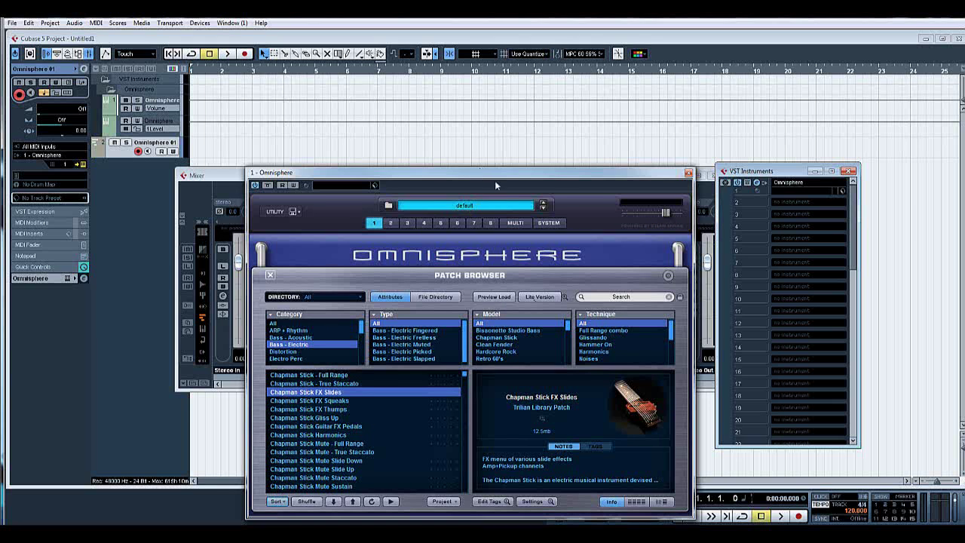
{"action": "left_click_drag", "start_coordinate": [496, 185], "coordinate": [671, 191]}
{"action": "left_click", "coordinate": [864, 181]}
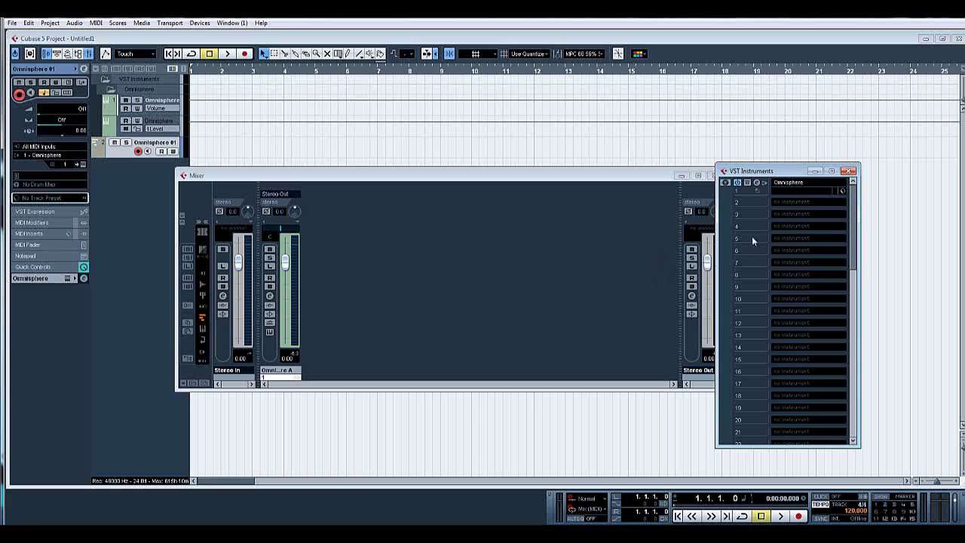
Activate the Omnisphere B (Stereo) and Omnisphere C (Stereo) outputs in the instrument rack.
{"action": "left_click", "coordinate": [764, 184]}
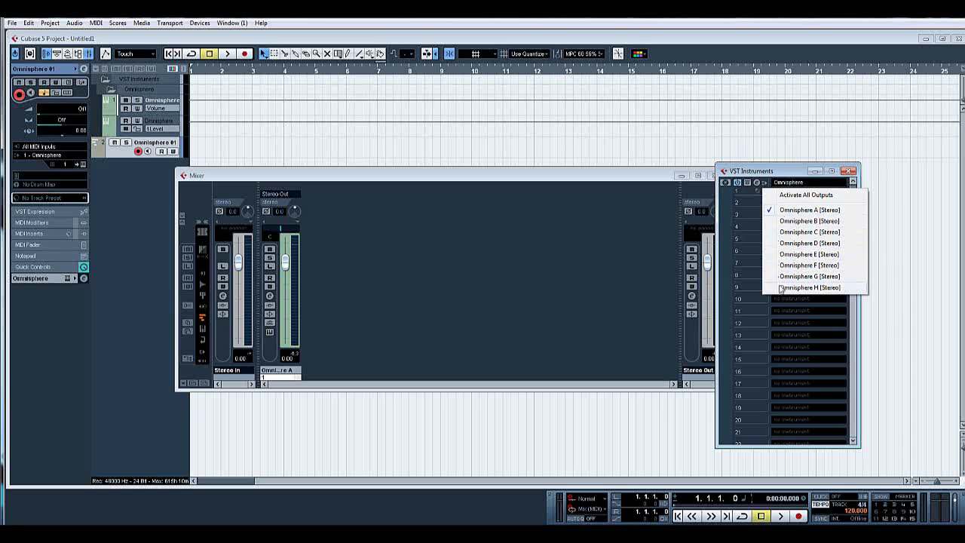
{"action": "left_click", "coordinate": [773, 221]}
{"action": "left_click", "coordinate": [766, 183]}
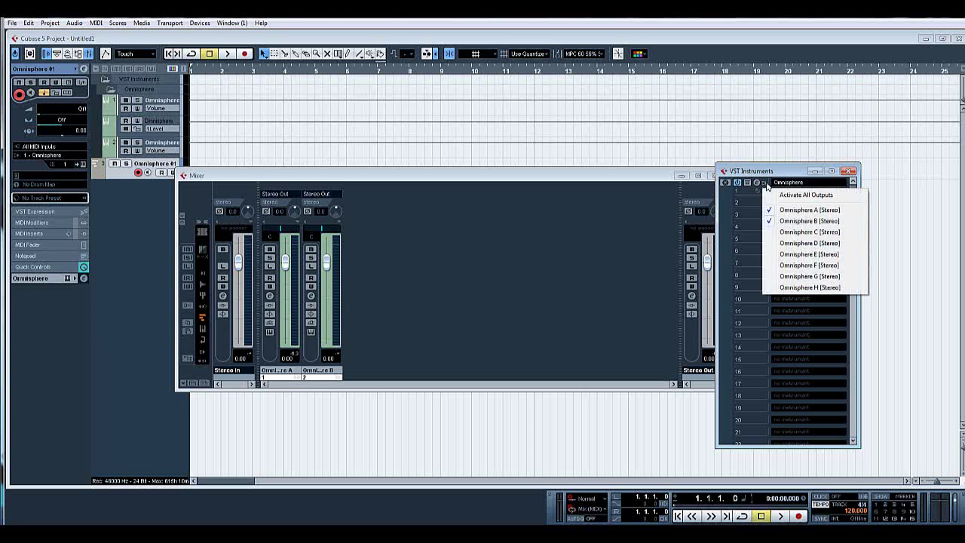
{"action": "left_click", "coordinate": [770, 233]}
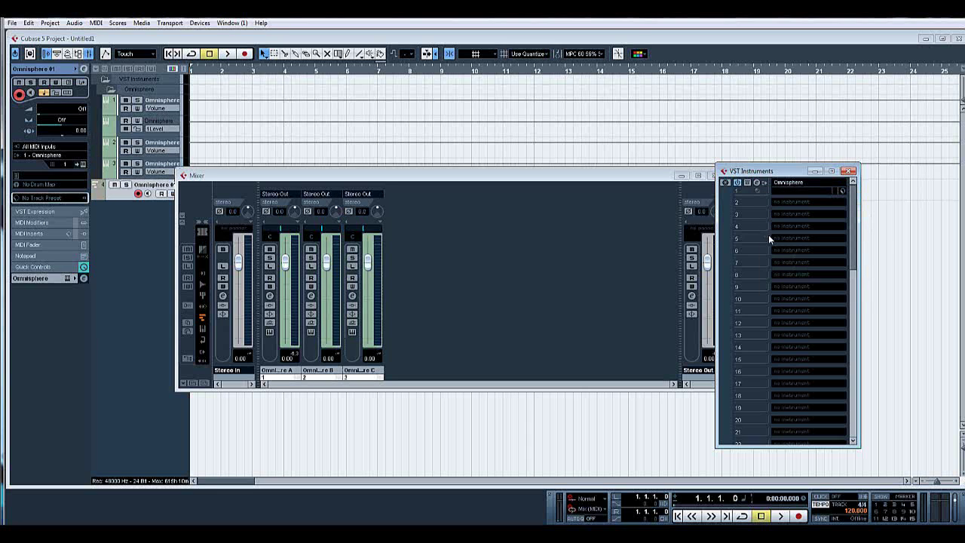
Reopen Omnisphere, close its Patch Browser and show the MULTI mixer page.
{"action": "left_click", "coordinate": [758, 183]}
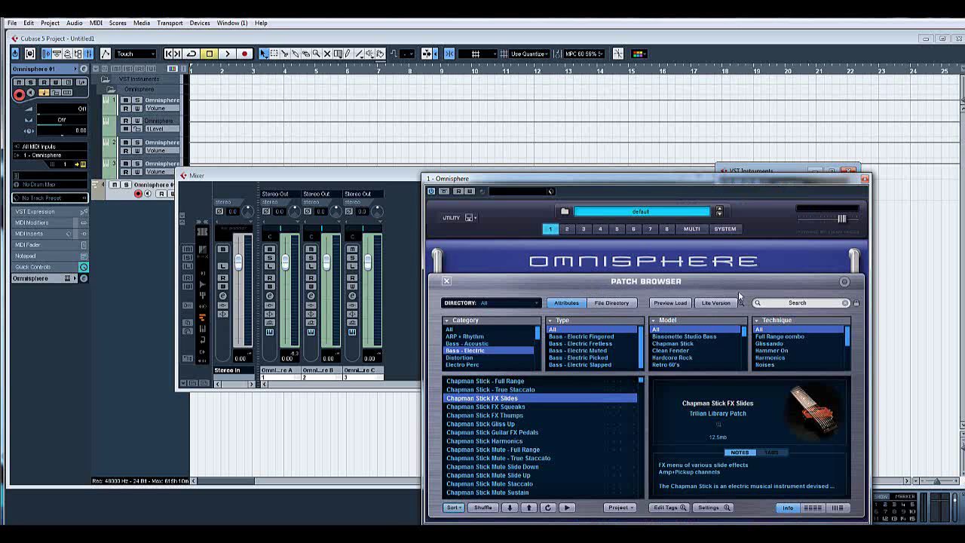
{"action": "left_click", "coordinate": [568, 230]}
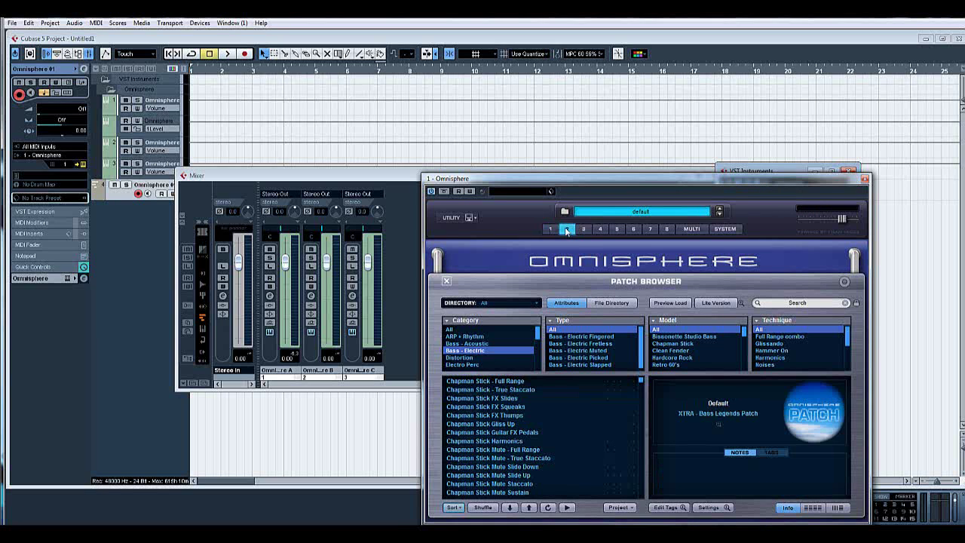
{"action": "left_click", "coordinate": [583, 229]}
{"action": "left_click", "coordinate": [447, 280]}
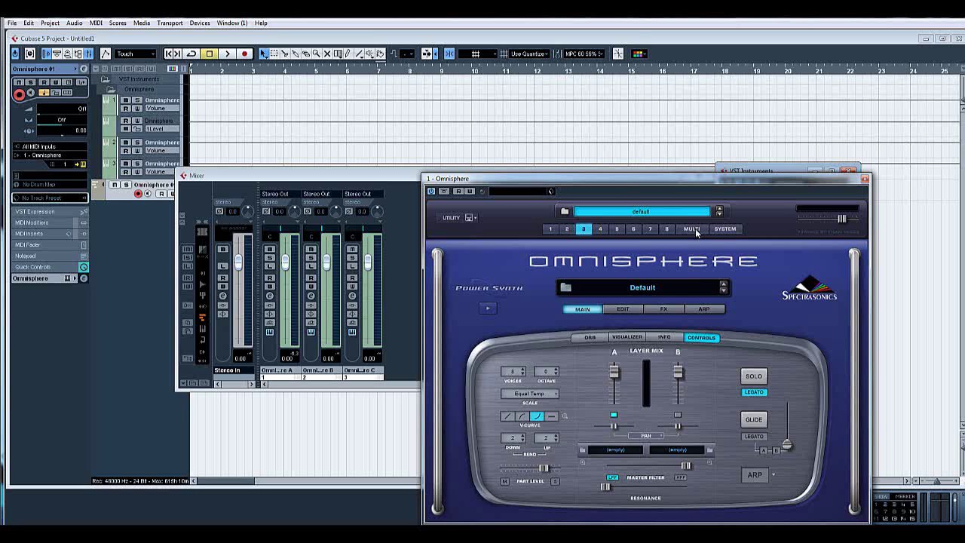
{"action": "left_click", "coordinate": [693, 230]}
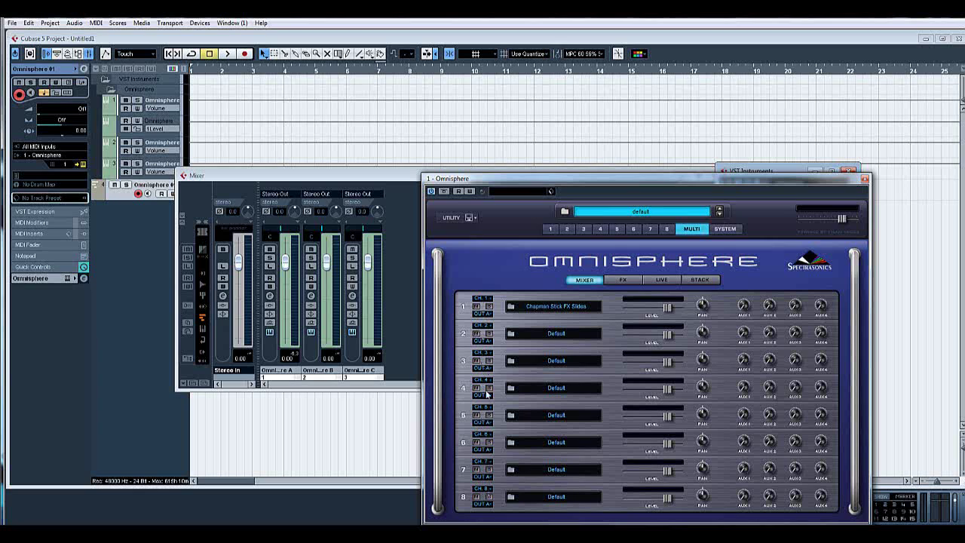
Route part 2 to OUT B, part 3 to OUT C, part 4 to OUT D, part 5 to OUT E.
{"action": "left_click", "coordinate": [486, 342]}
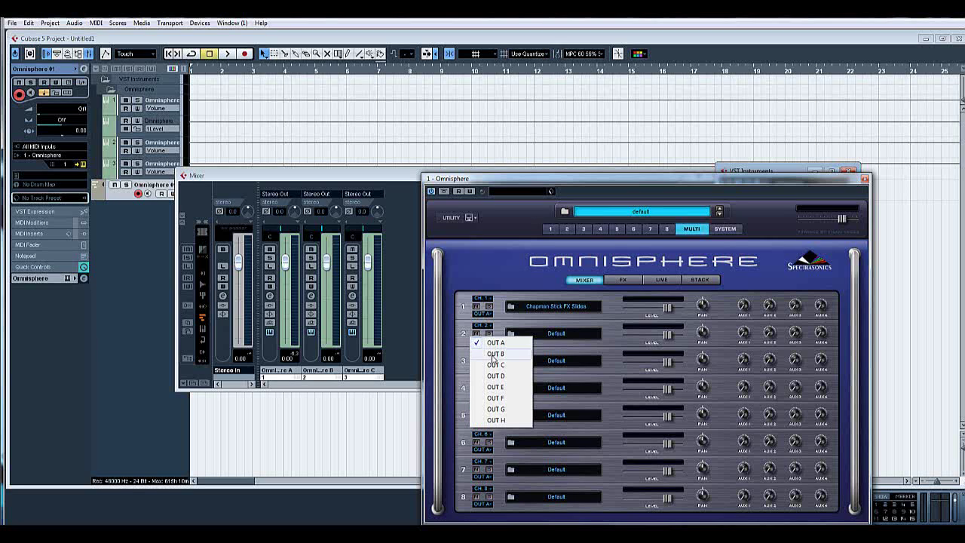
{"action": "left_click", "coordinate": [494, 354]}
{"action": "left_click", "coordinate": [486, 370]}
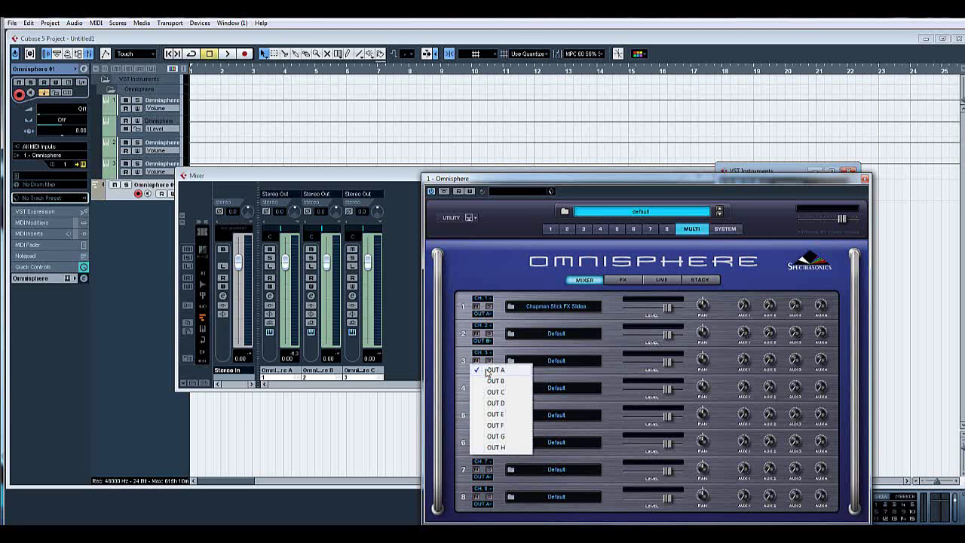
{"action": "left_click", "coordinate": [488, 393]}
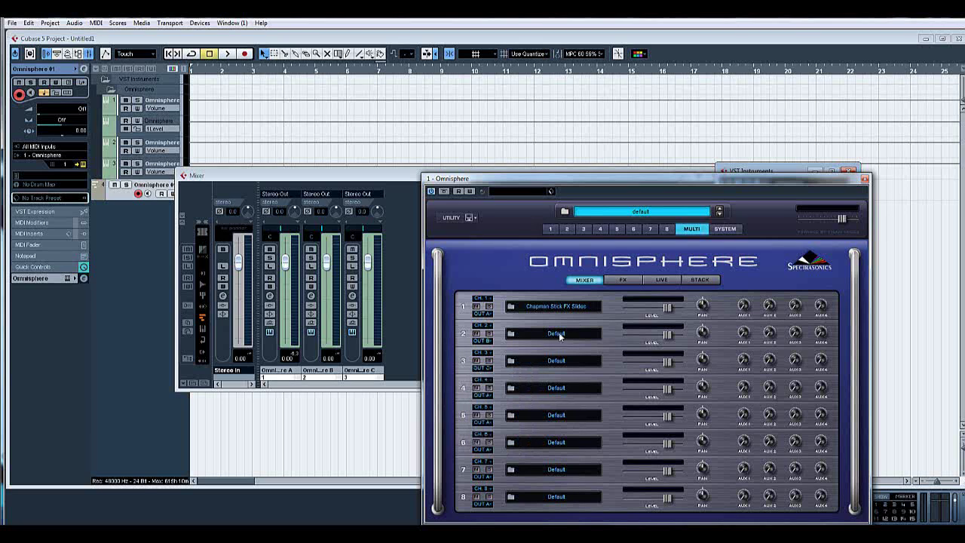
{"action": "left_click", "coordinate": [476, 394]}
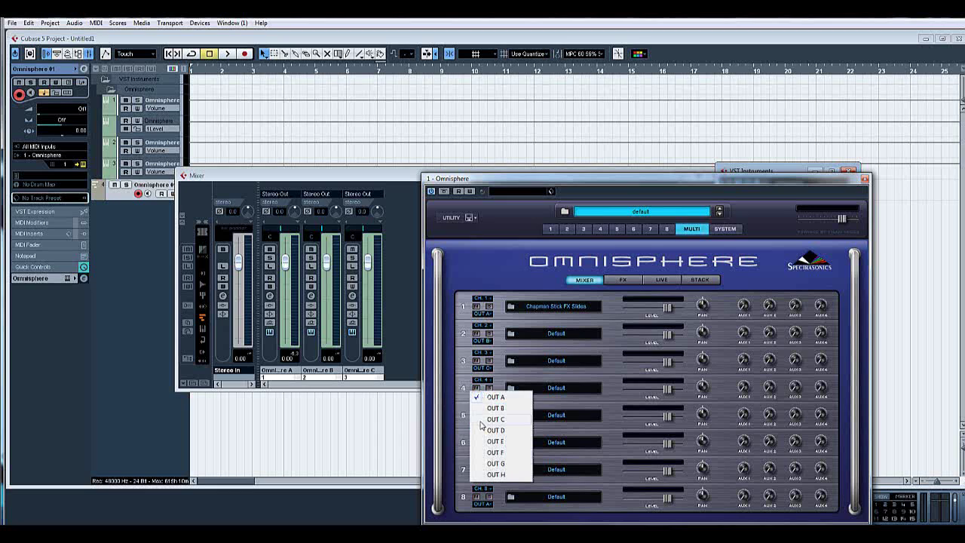
{"action": "left_click", "coordinate": [483, 429]}
{"action": "left_click", "coordinate": [482, 427]}
{"action": "left_click", "coordinate": [482, 427]}
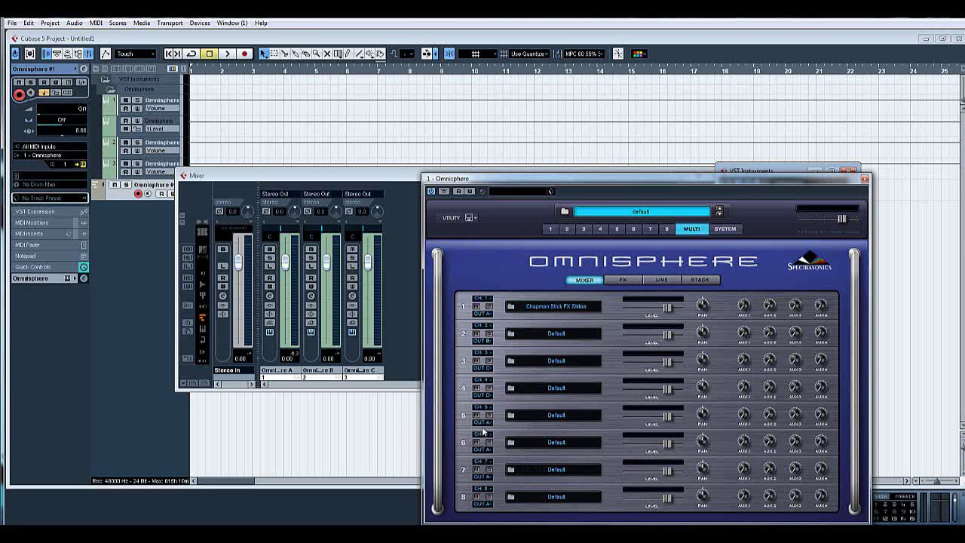
{"action": "left_click", "coordinate": [482, 427]}
{"action": "left_click", "coordinate": [485, 468]}
Browse part 2's Impacts and Hits patches and preview Body Snatcher.
{"action": "left_click", "coordinate": [567, 229]}
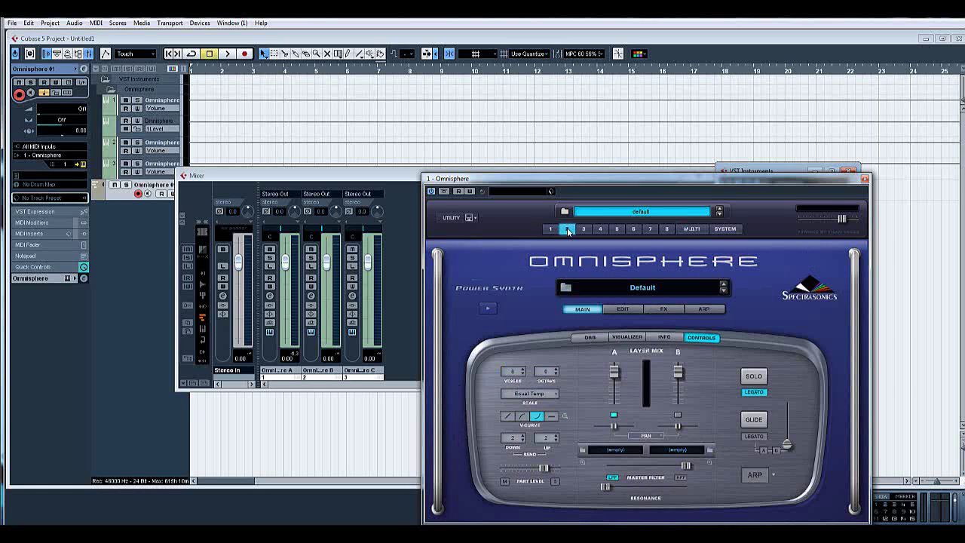
{"action": "left_click", "coordinate": [567, 287]}
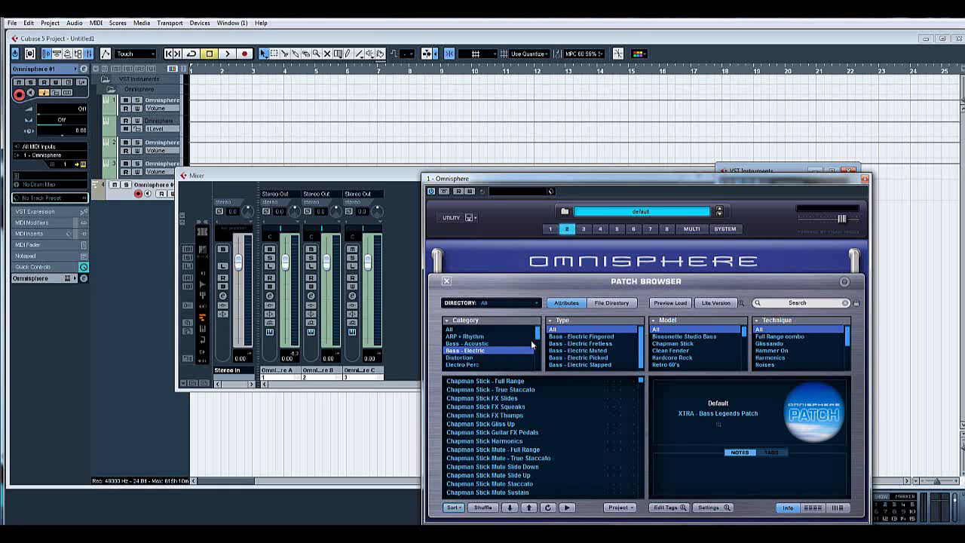
{"action": "scroll", "coordinate": [536, 341], "scroll_direction": "down", "scroll_amount": 3}
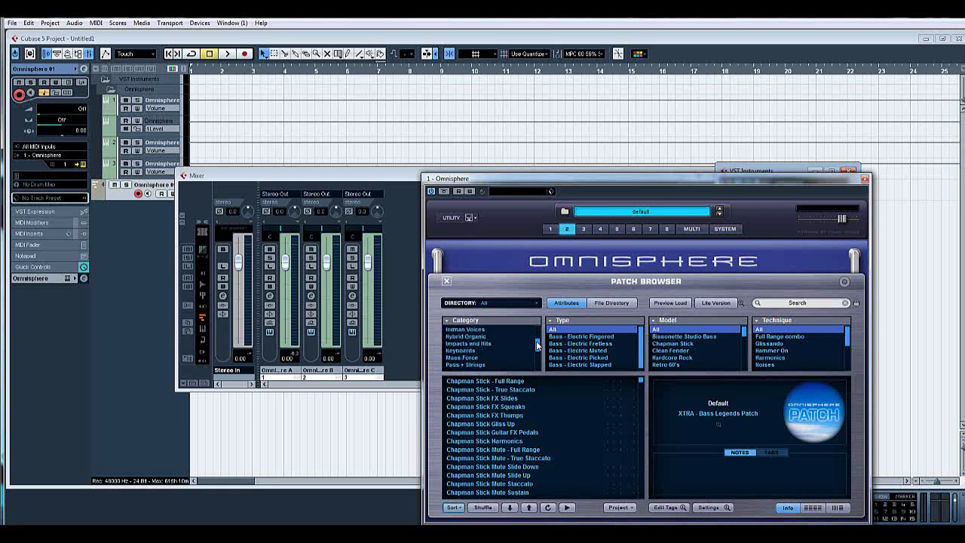
{"action": "left_click", "coordinate": [463, 345]}
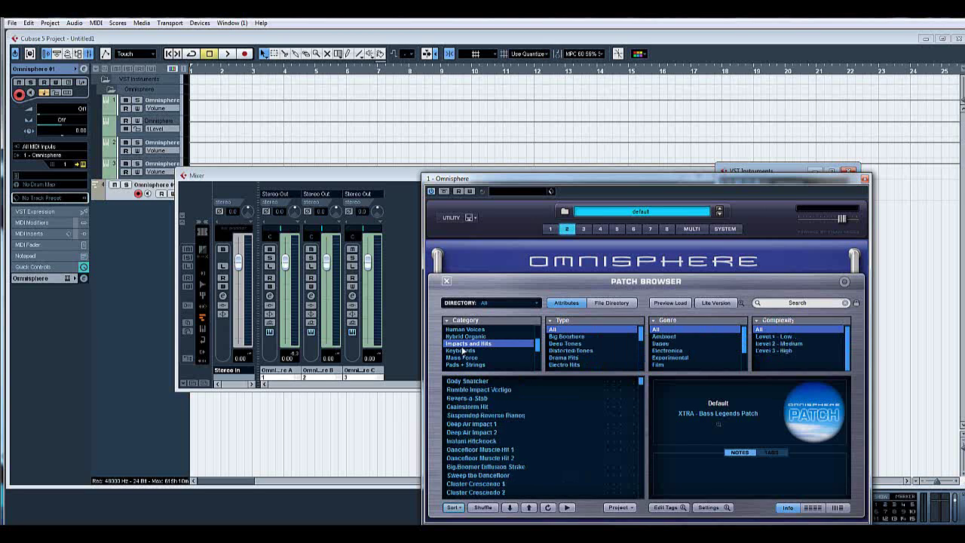
{"action": "left_click", "coordinate": [466, 381]}
Load Synth Bass > Analog Seq - Big 'n Dark into part 3, then close all plugin and mixer windows.
{"action": "left_click", "coordinate": [586, 229]}
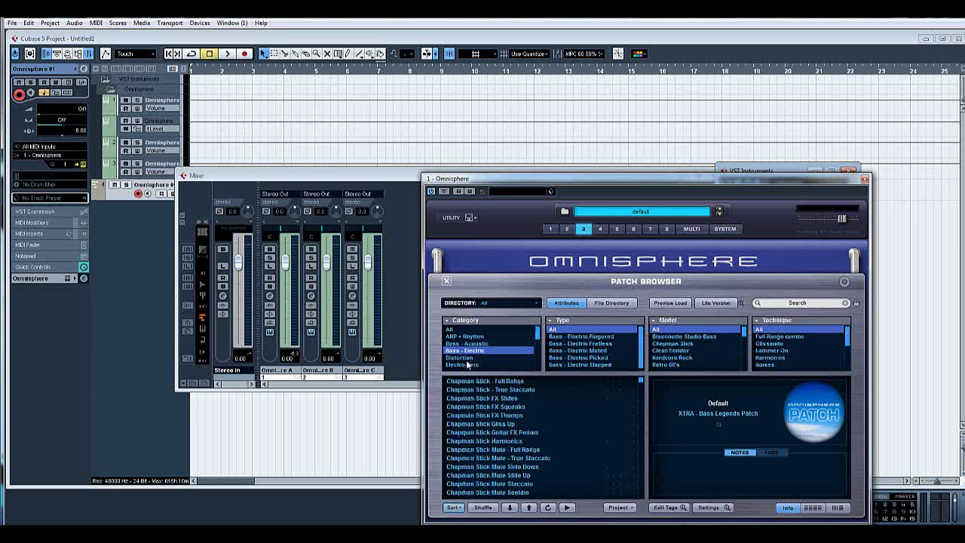
{"action": "left_click_drag", "start_coordinate": [539, 334], "coordinate": [538, 360]}
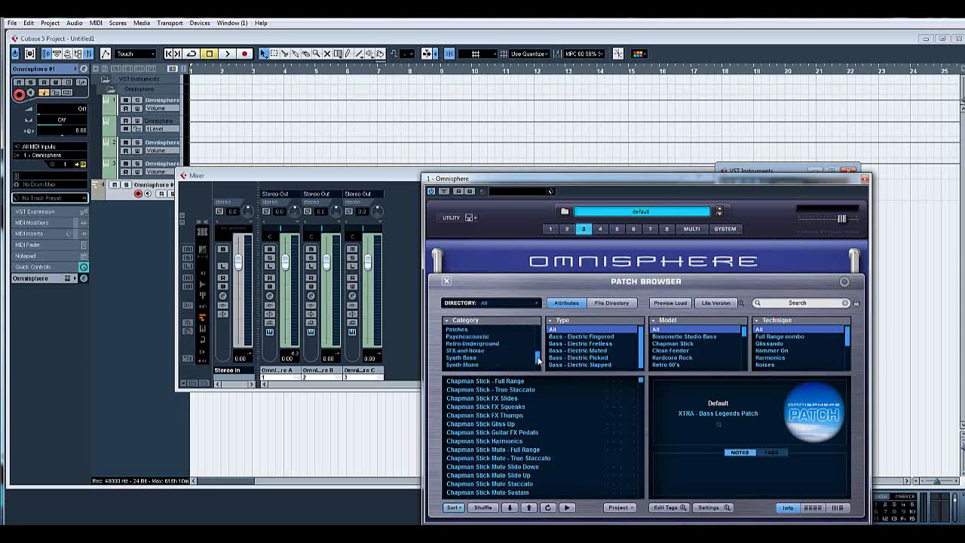
{"action": "left_click", "coordinate": [468, 357]}
{"action": "left_click", "coordinate": [465, 406]}
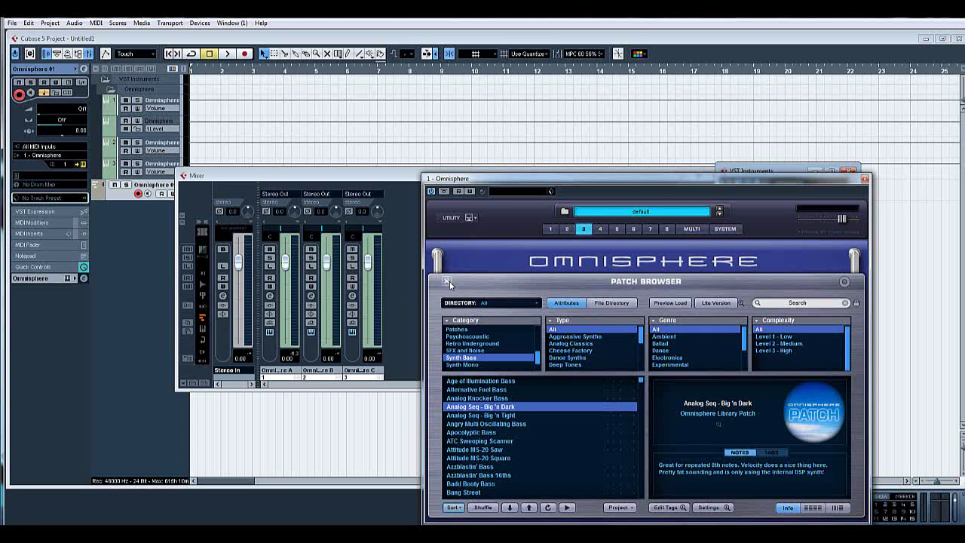
{"action": "left_click", "coordinate": [446, 281]}
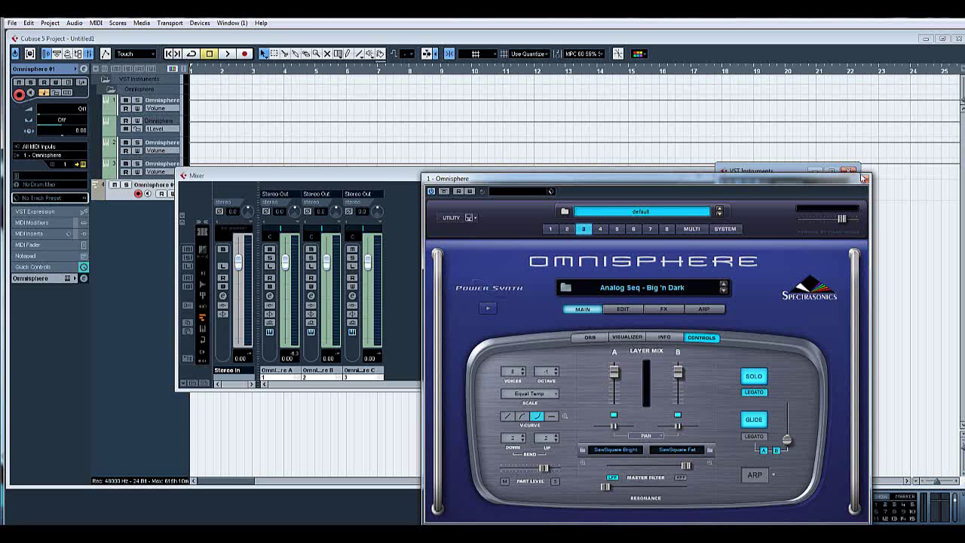
{"action": "left_click", "coordinate": [865, 178]}
{"action": "left_click", "coordinate": [849, 170]}
{"action": "left_click", "coordinate": [718, 176]}
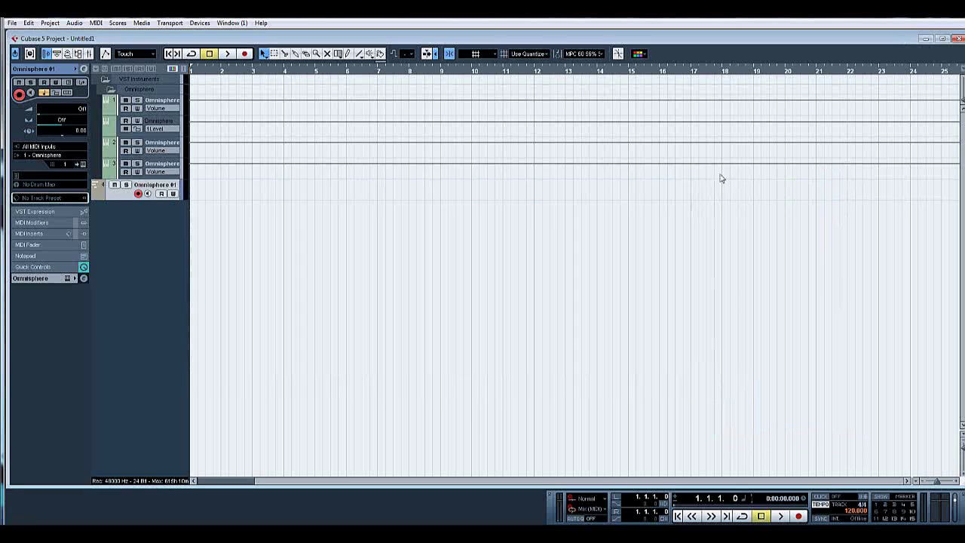
Collapse the Omnisphere folder and add new MIDI tracks through the Add MIDI Track dialog.
{"action": "left_click", "coordinate": [109, 91]}
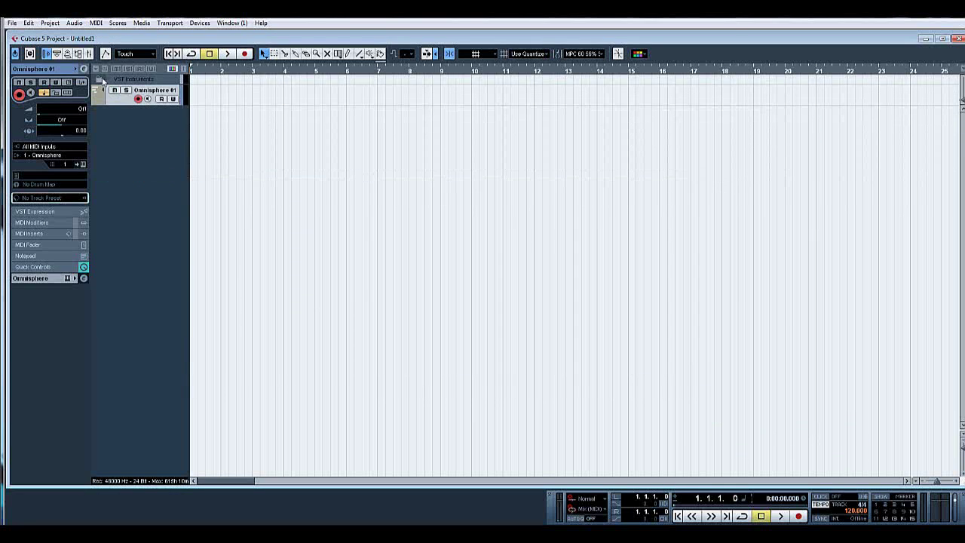
{"action": "right_click", "coordinate": [136, 133]}
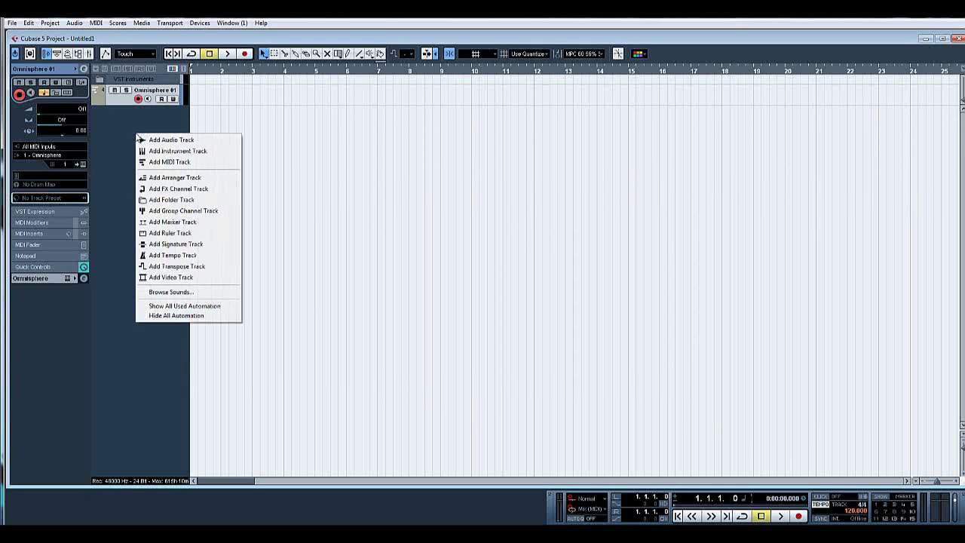
{"action": "left_click", "coordinate": [170, 163]}
{"action": "left_click", "coordinate": [443, 277]}
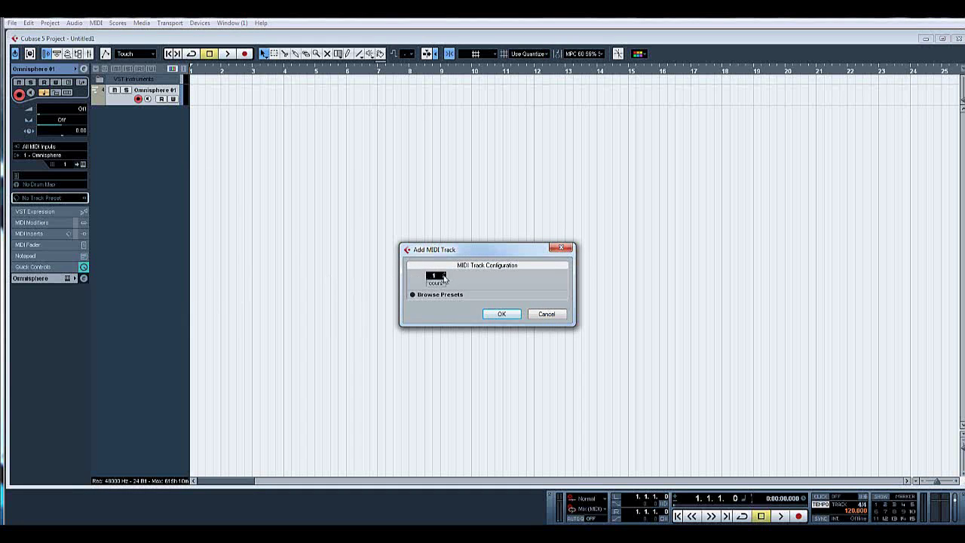
{"action": "type", "text": "8"}
{"action": "left_click", "coordinate": [498, 313]}
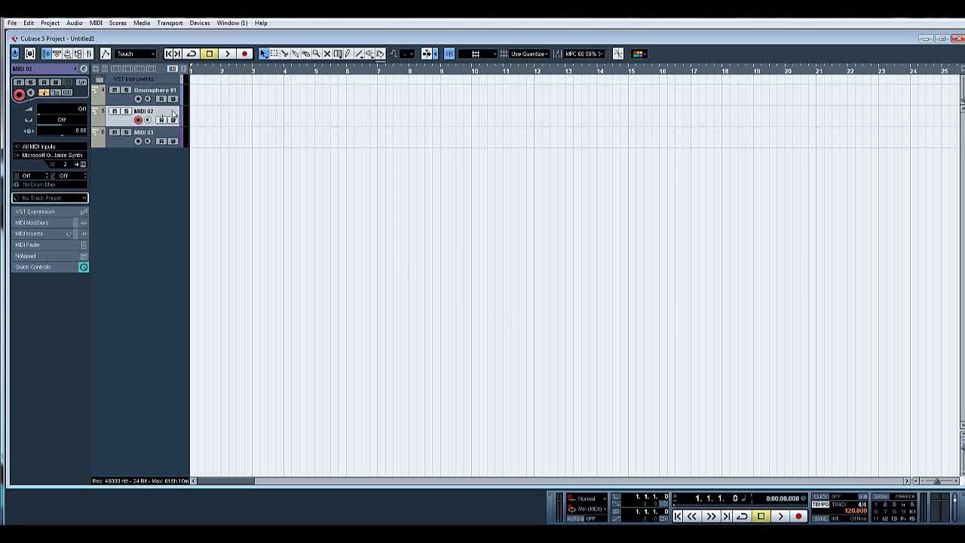
Rename MIDI 02 to 'Omni b' and MIDI 03 to 'Omni c'.
{"action": "double_click", "coordinate": [172, 114]}
{"action": "type", "text": "Omni b"}
{"action": "double_click", "coordinate": [164, 134]}
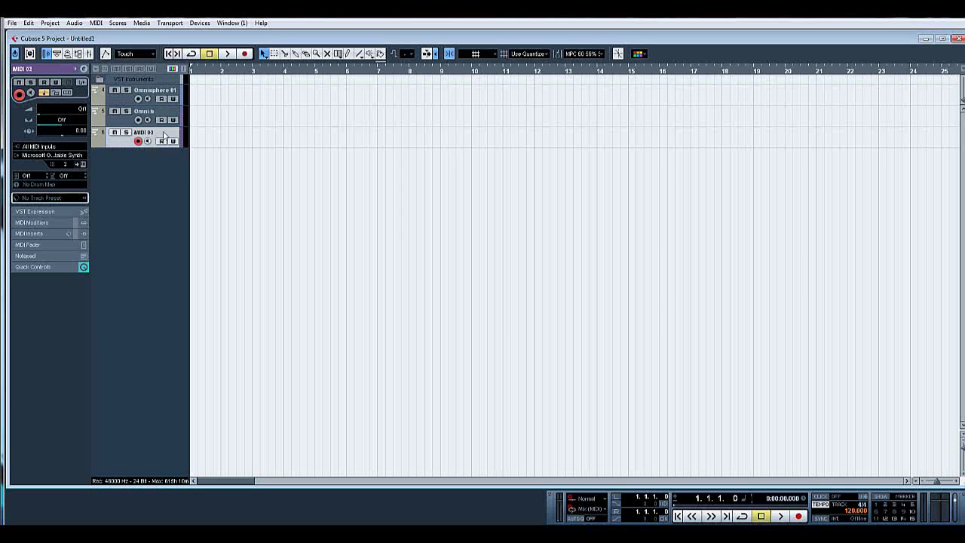
{"action": "type", "text": "Omni c"}
{"action": "key", "text": "Return"}
Set the Omni b track's MIDI output to Omnisphere.
{"action": "left_click", "coordinate": [156, 120]}
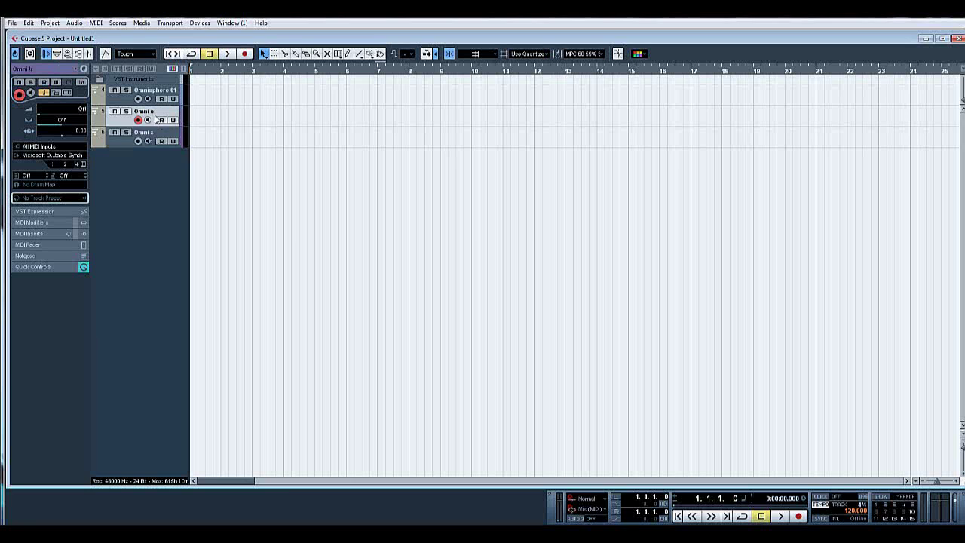
{"action": "left_click", "coordinate": [64, 155]}
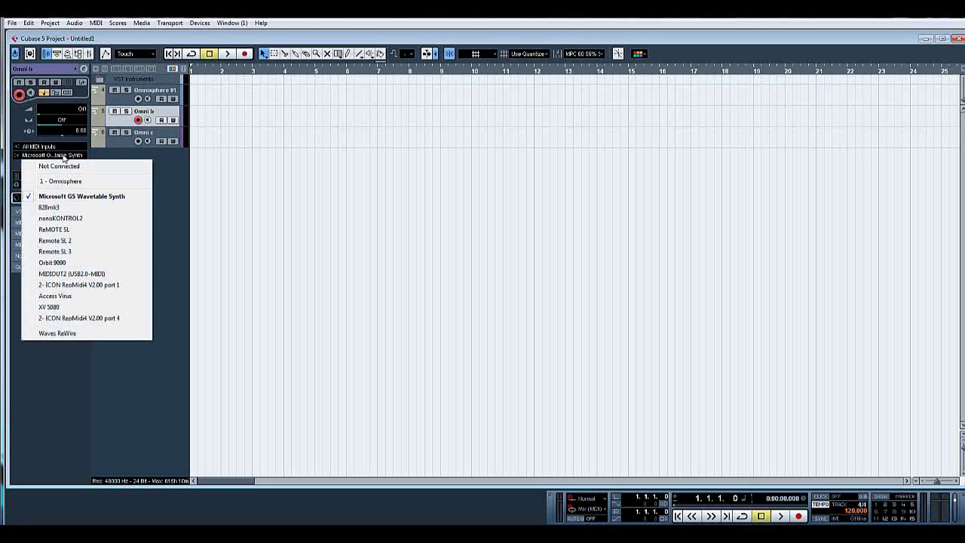
{"action": "left_click", "coordinate": [99, 183]}
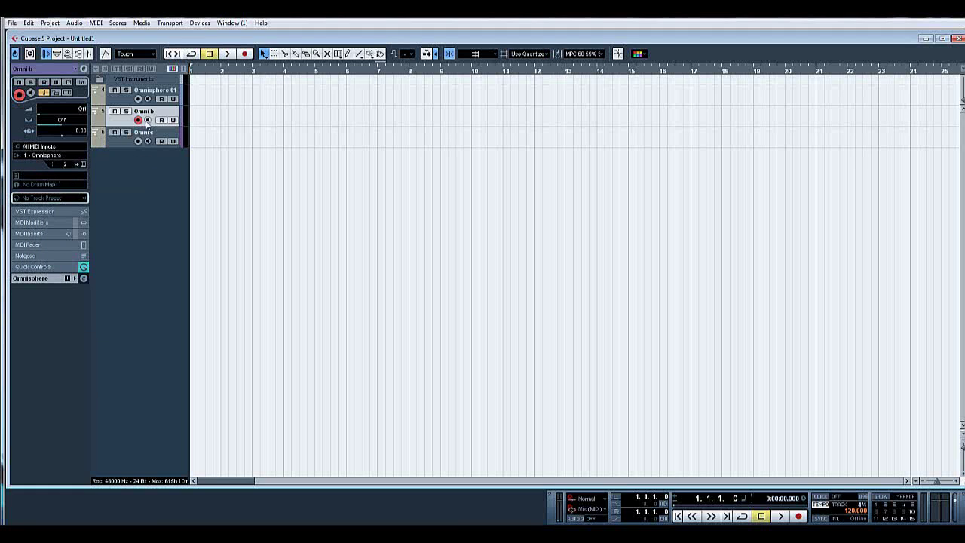
Set the Omni c track's MIDI output to Omnisphere and recheck both tracks.
{"action": "scroll", "coordinate": [65, 168], "scroll_direction": "up", "scroll_amount": 1}
{"action": "left_click", "coordinate": [155, 134]}
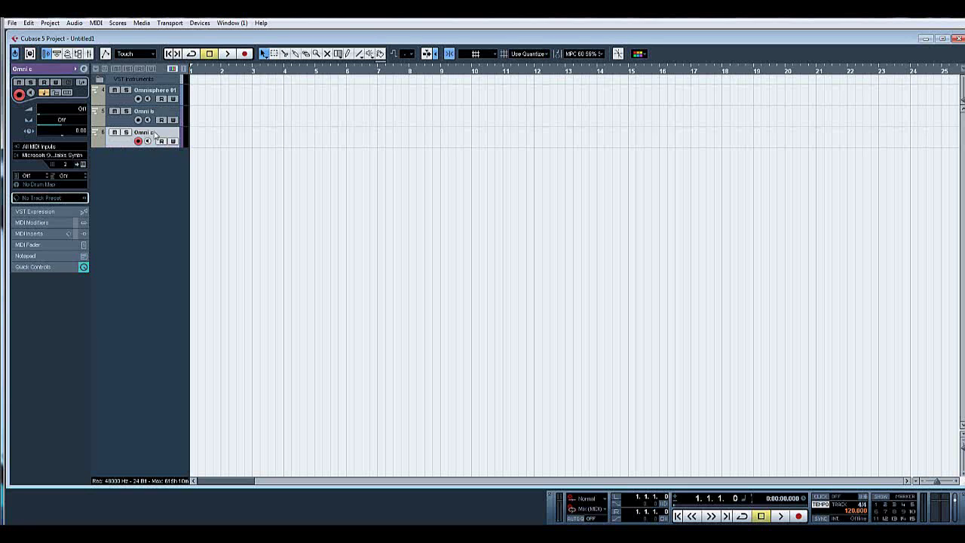
{"action": "left_click", "coordinate": [74, 155]}
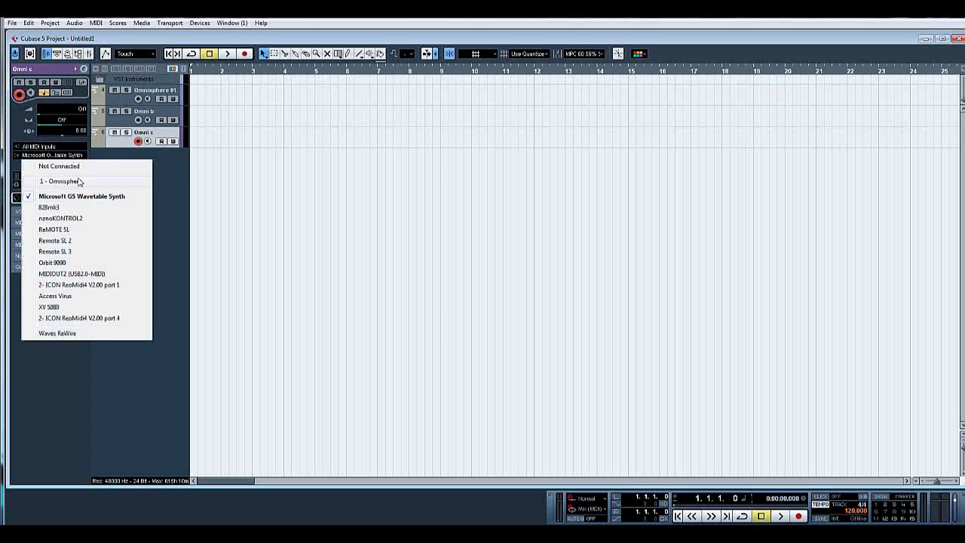
{"action": "left_click", "coordinate": [77, 180]}
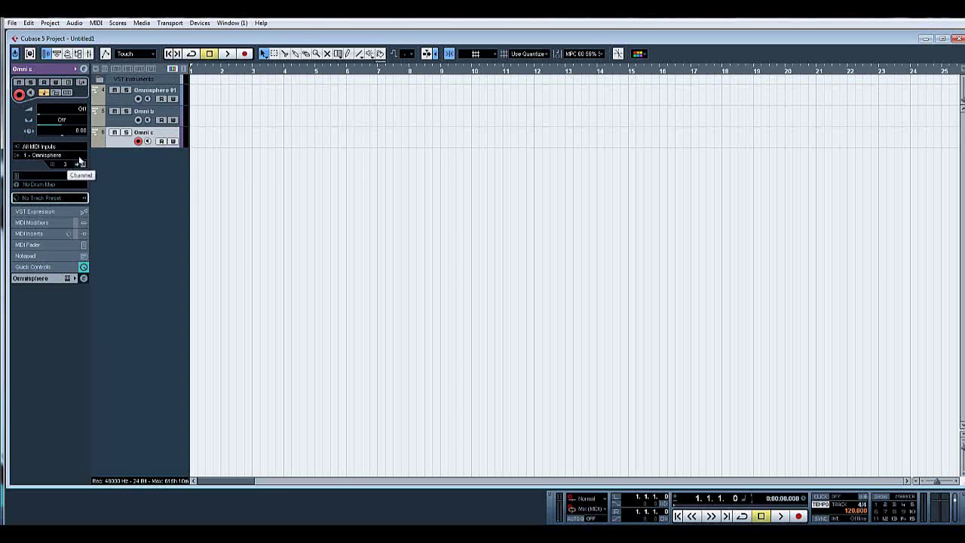
{"action": "left_click", "coordinate": [153, 112]}
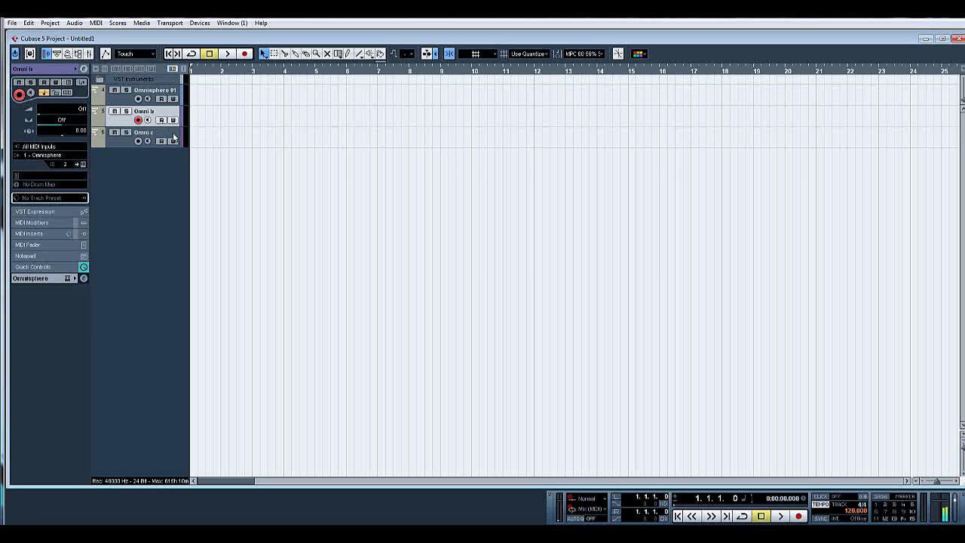
{"action": "left_click", "coordinate": [174, 137]}
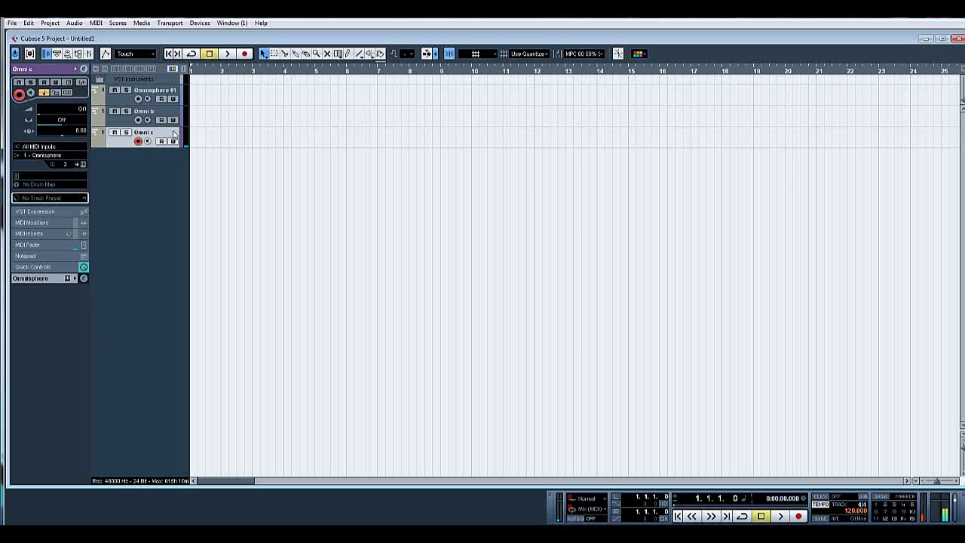
Select Omnisphere 01, Omni b and Omni c in turn, comparing each with mixer channels A, B, C.
{"action": "left_click", "coordinate": [149, 95]}
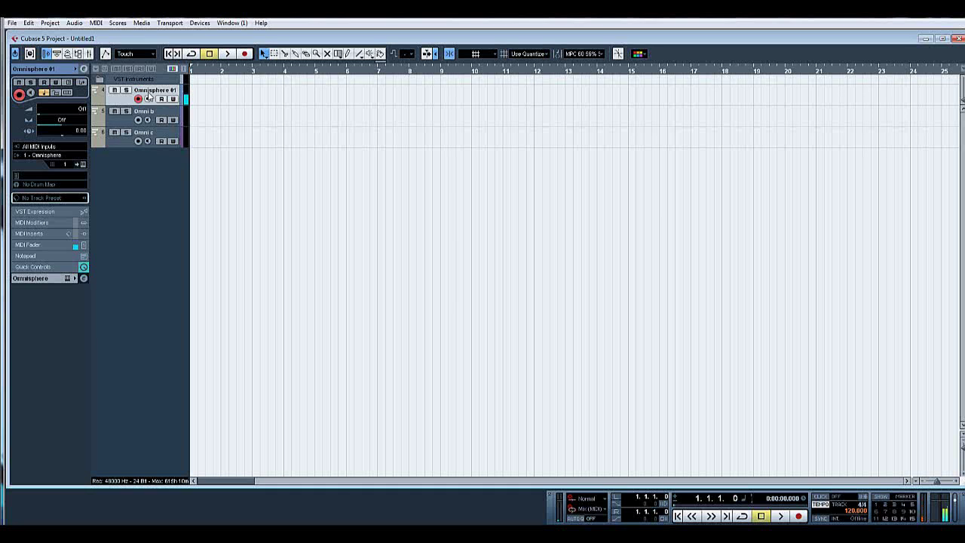
{"action": "key", "text": "F3"}
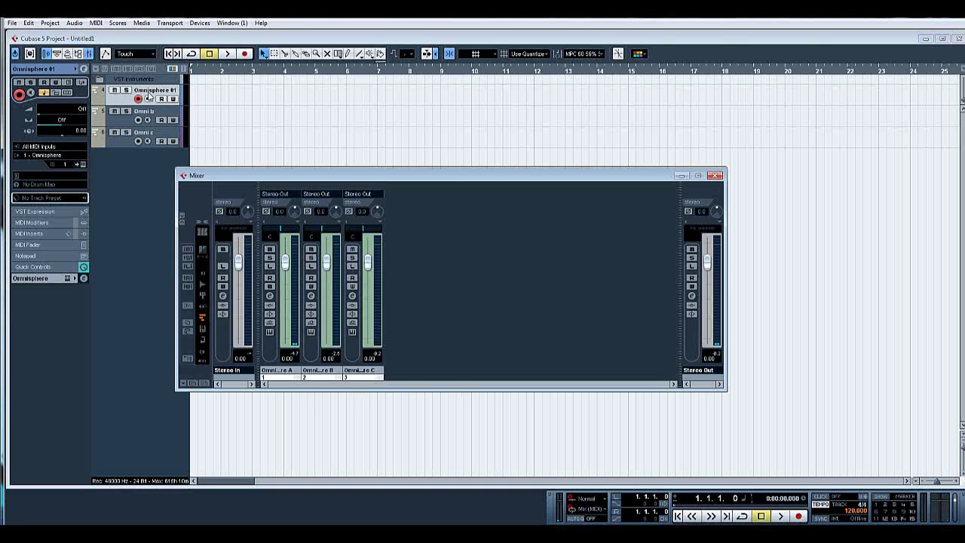
{"action": "left_click_drag", "start_coordinate": [330, 178], "coordinate": [417, 216]}
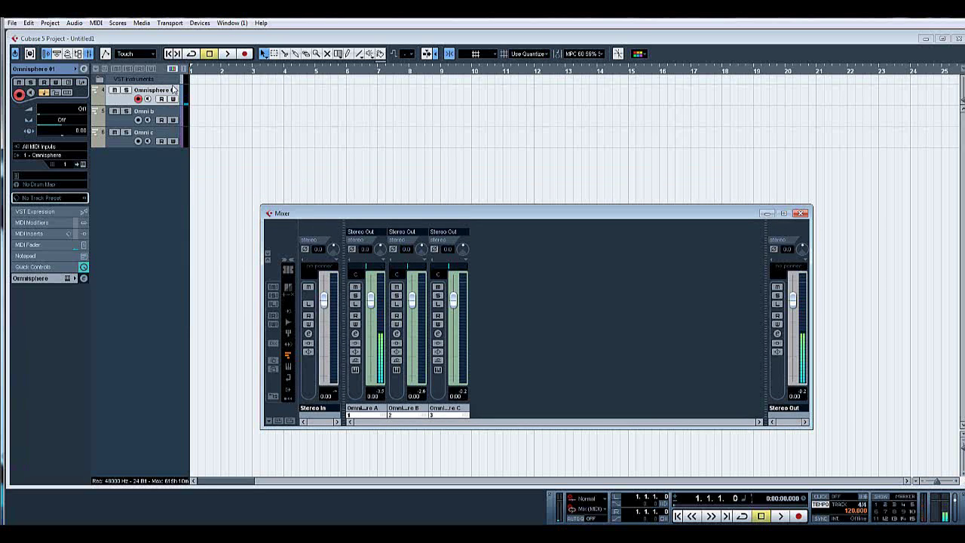
{"action": "left_click", "coordinate": [161, 114]}
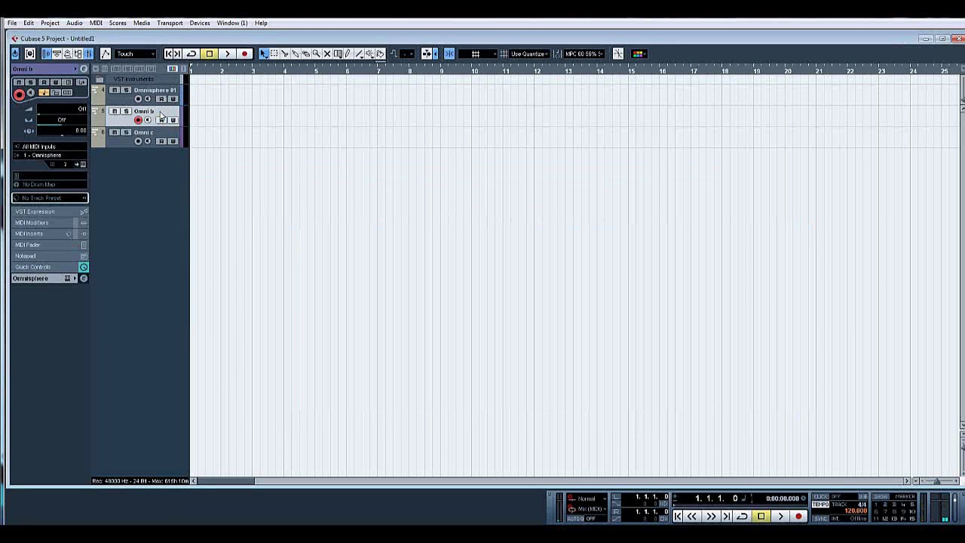
{"action": "key", "text": "F3"}
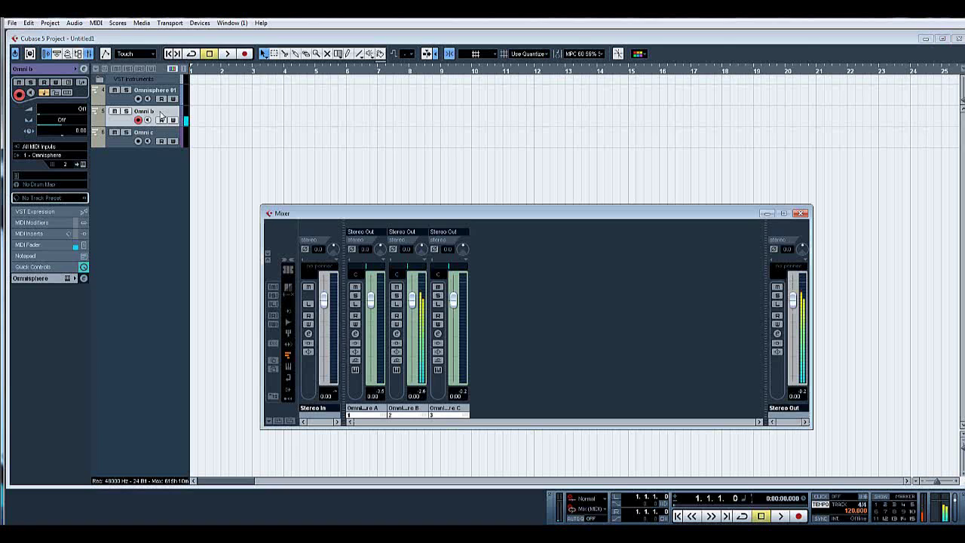
{"action": "left_click", "coordinate": [151, 134]}
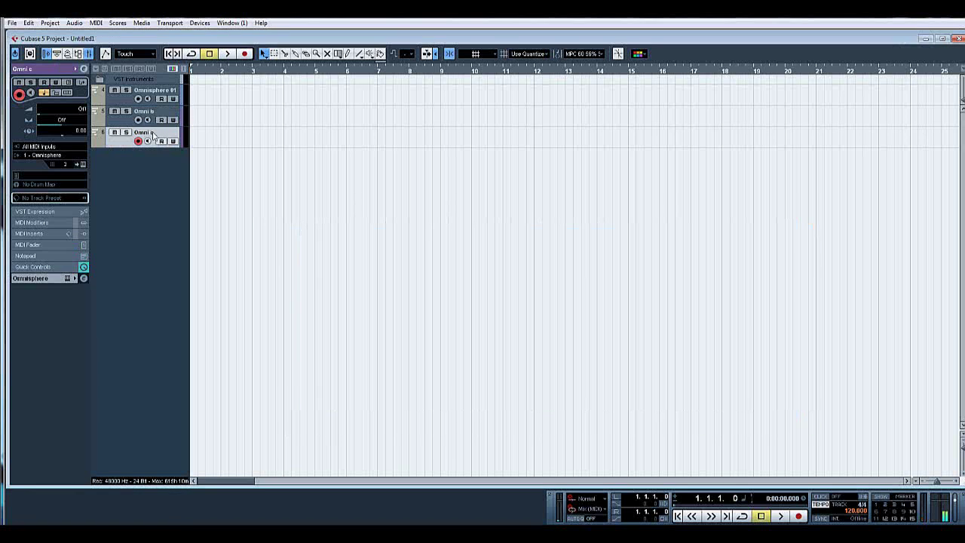
{"action": "key", "text": "F3"}
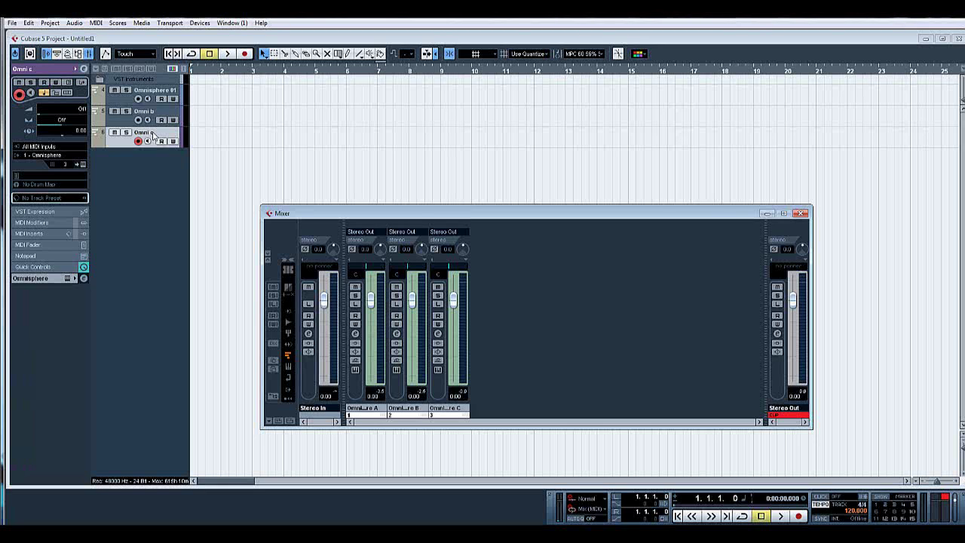
Load Trilian into instrument slot 2 with a Trilian 04 MIDI track, then close rack and mixer.
{"action": "key", "text": "F11"}
{"action": "left_click", "coordinate": [811, 192]}
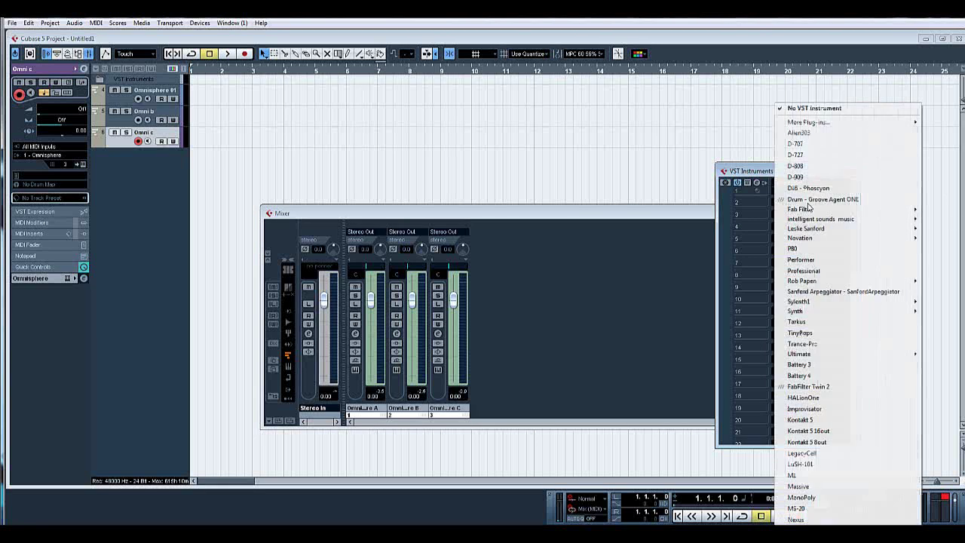
{"action": "mouse_move", "coordinate": [810, 123]}
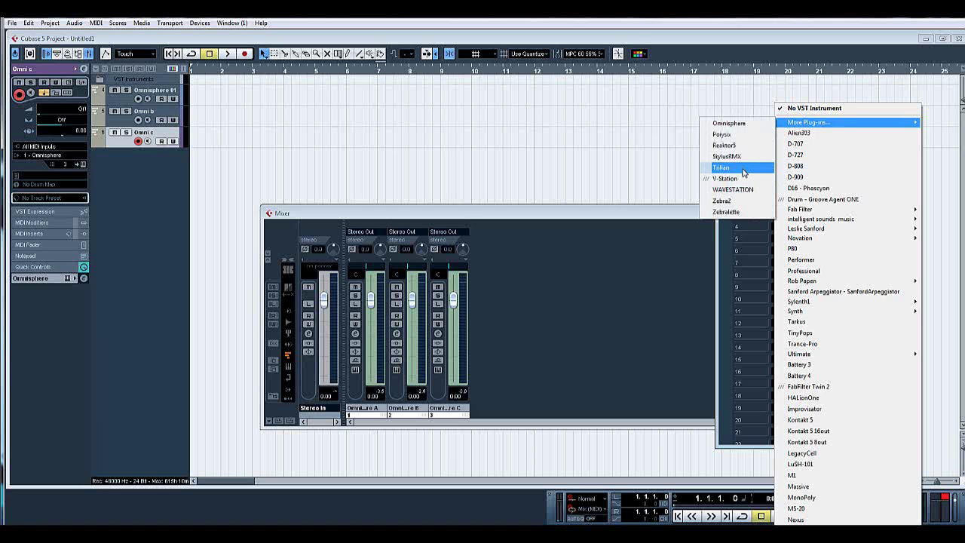
{"action": "left_click", "coordinate": [743, 169]}
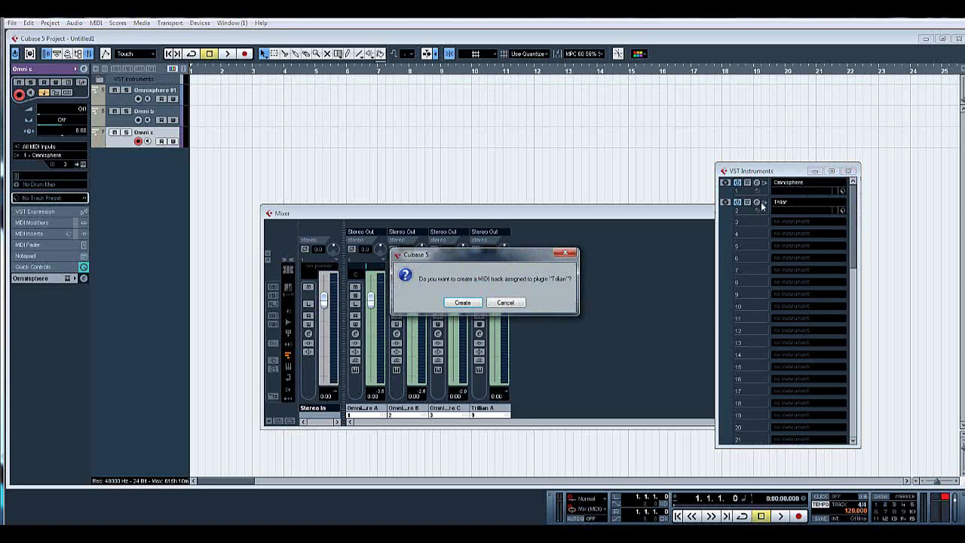
{"action": "left_click", "coordinate": [457, 304]}
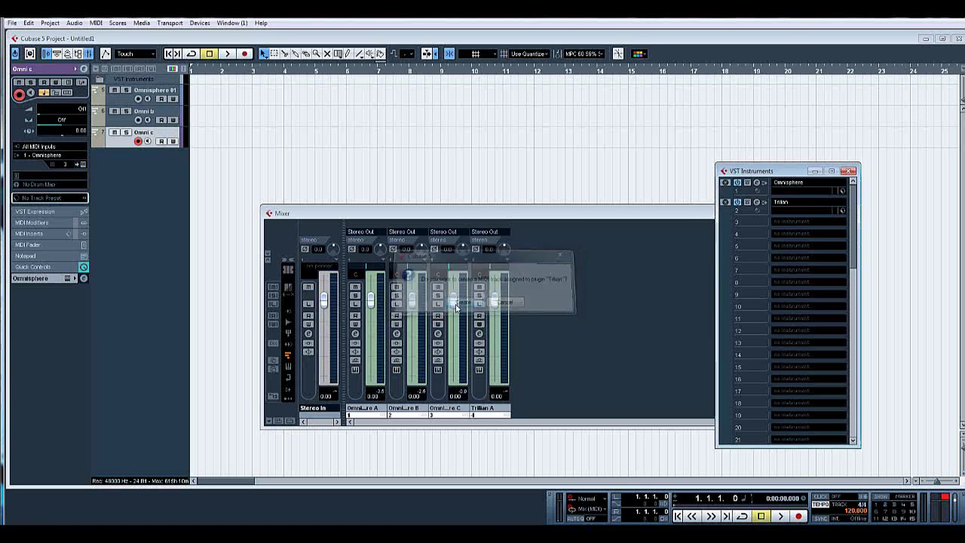
{"action": "left_click", "coordinate": [766, 202]}
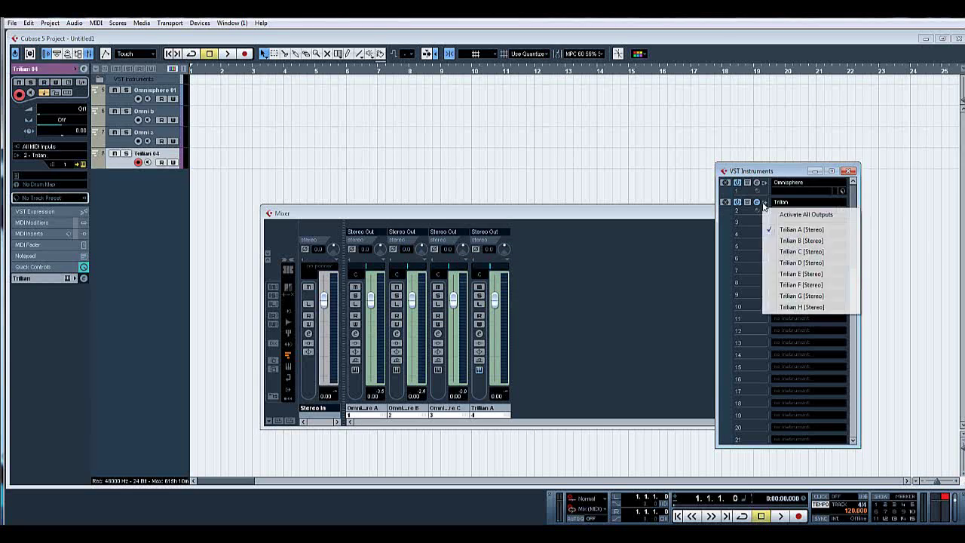
{"action": "left_click", "coordinate": [849, 171]}
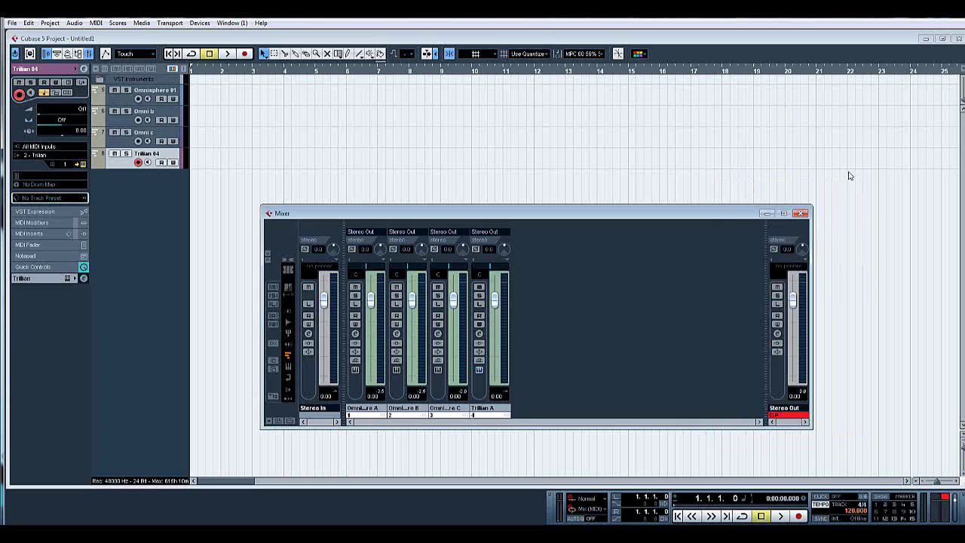
{"action": "left_click", "coordinate": [802, 213]}
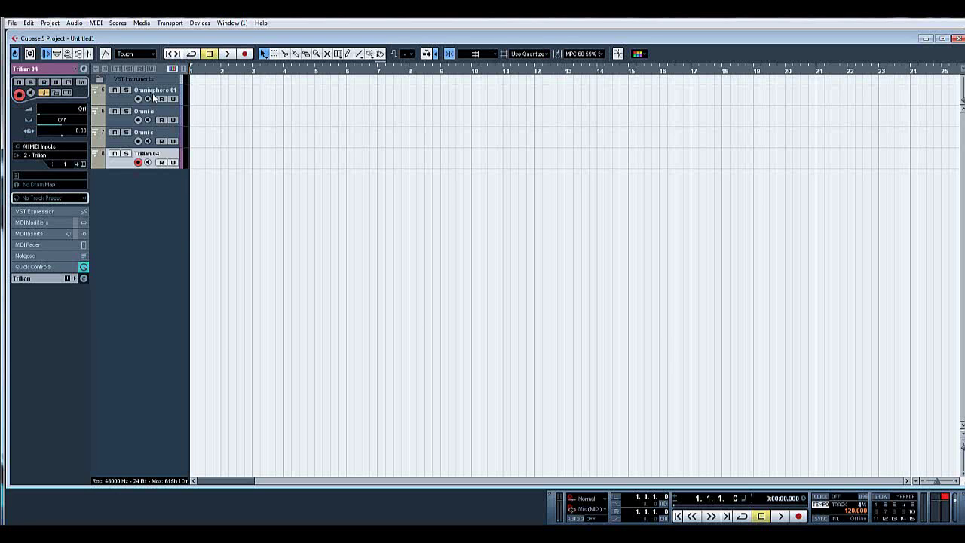
Remove the Trilian 04 track and show the mixer.
{"action": "right_click", "coordinate": [163, 153]}
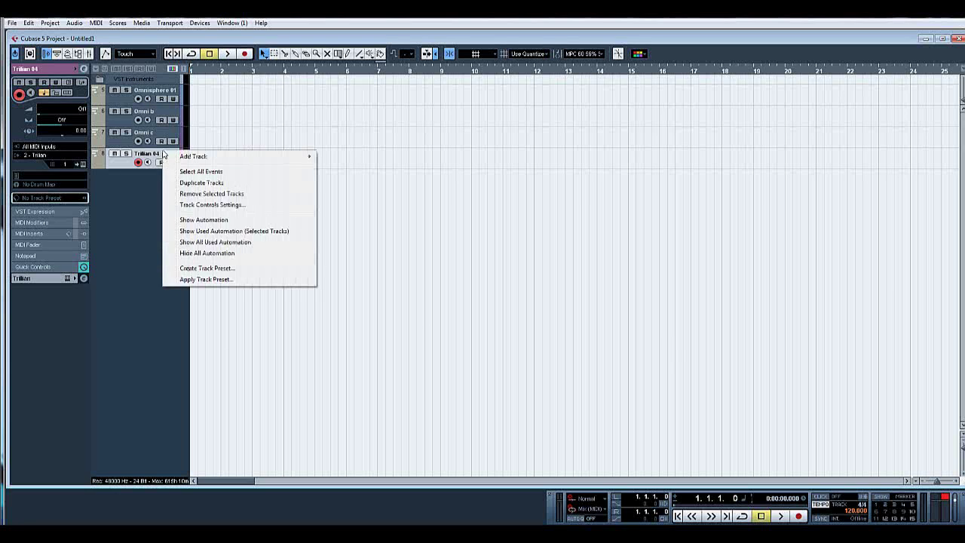
{"action": "left_click", "coordinate": [194, 194]}
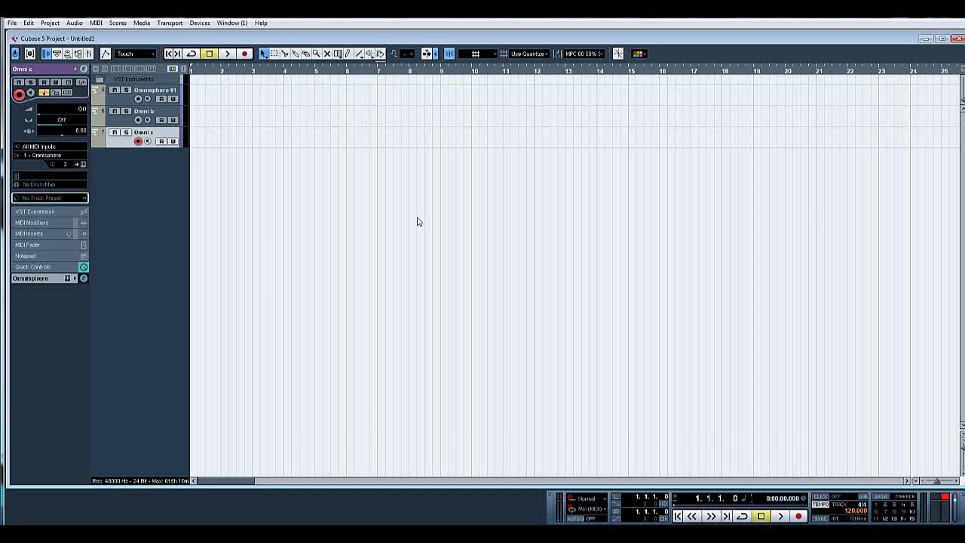
{"action": "key", "text": "F3"}
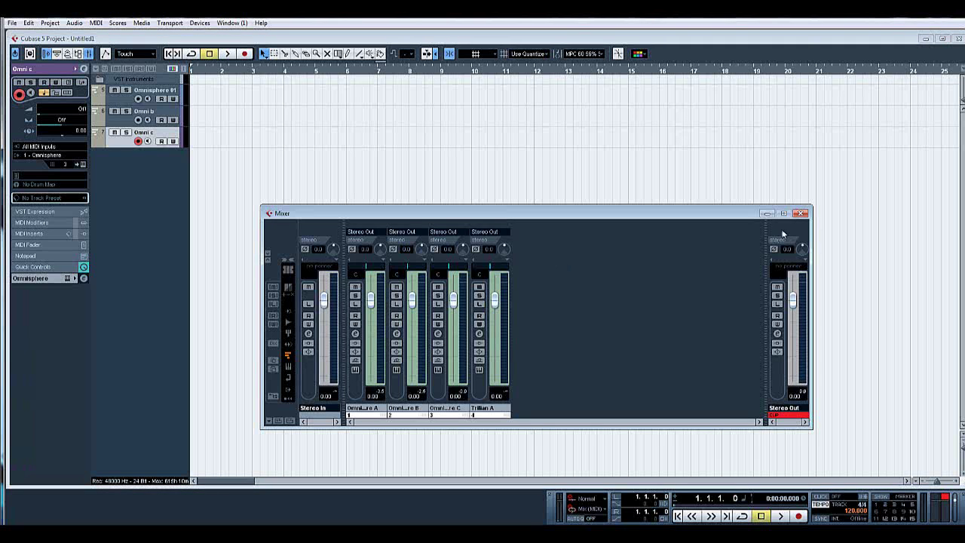
In the VST Instruments rack, activate Trilian's B (Stereo) and C (Stereo) outputs.
{"action": "key", "text": "F11"}
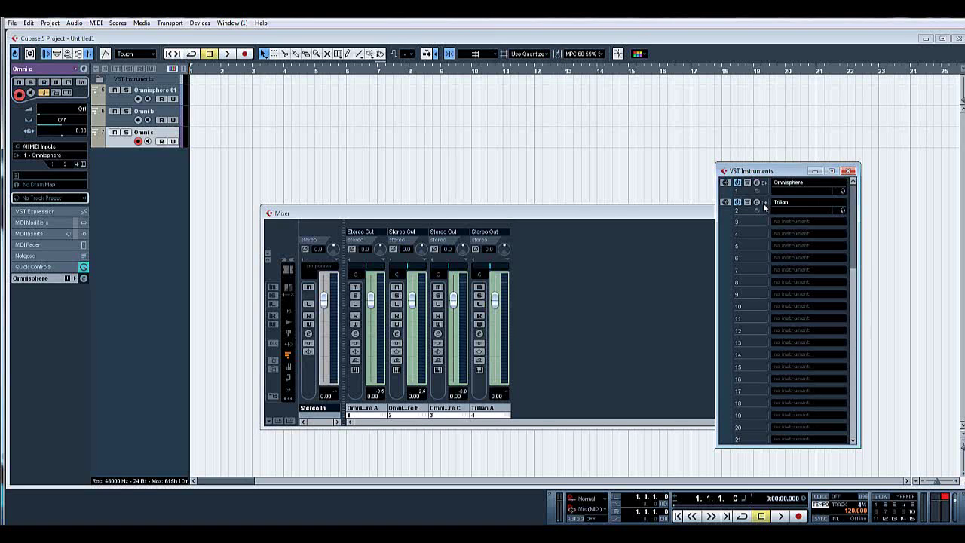
{"action": "left_click", "coordinate": [763, 203]}
{"action": "left_click", "coordinate": [773, 241]}
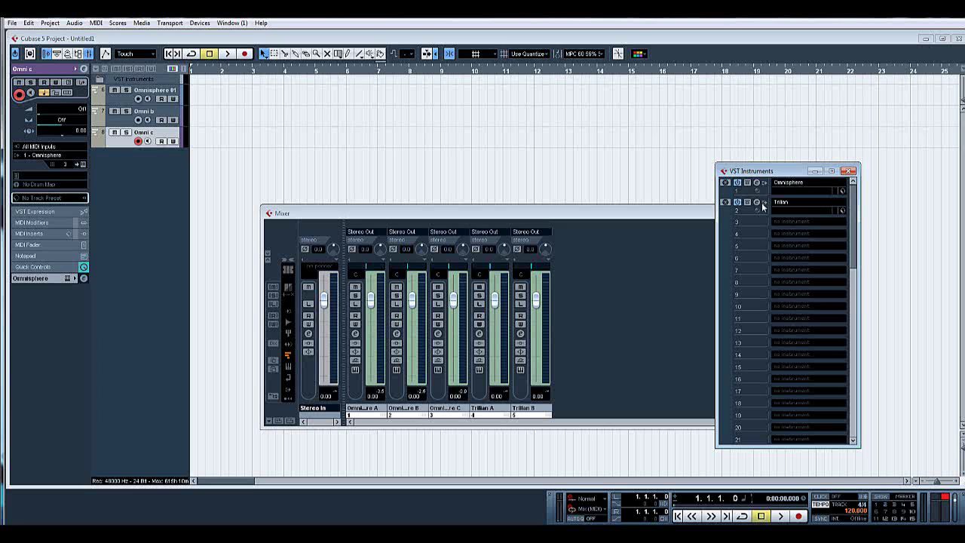
{"action": "left_click", "coordinate": [763, 203]}
{"action": "left_click", "coordinate": [771, 253]}
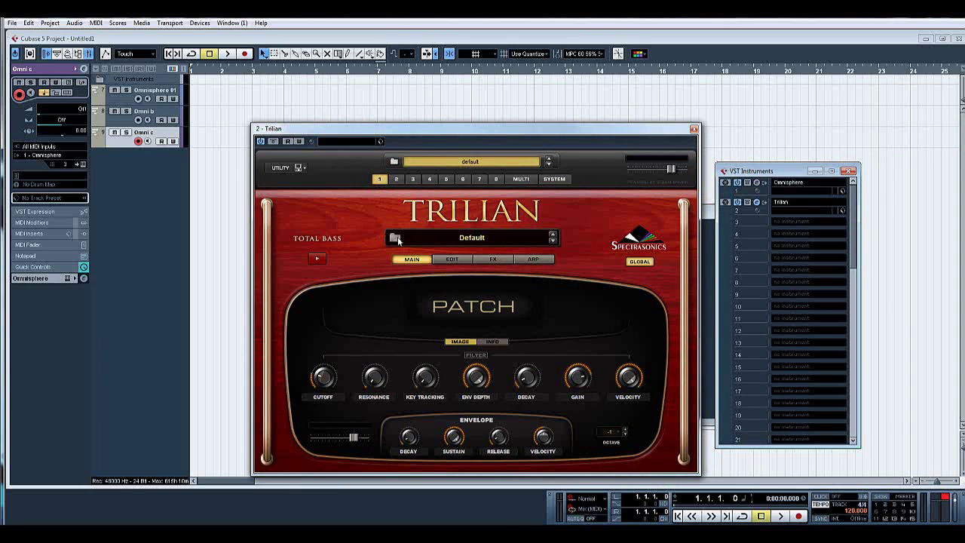
Filter Trilian's patch browser to Synth Bass and load ATC Sweeping Scanner on part 1.
{"action": "left_click", "coordinate": [398, 238]}
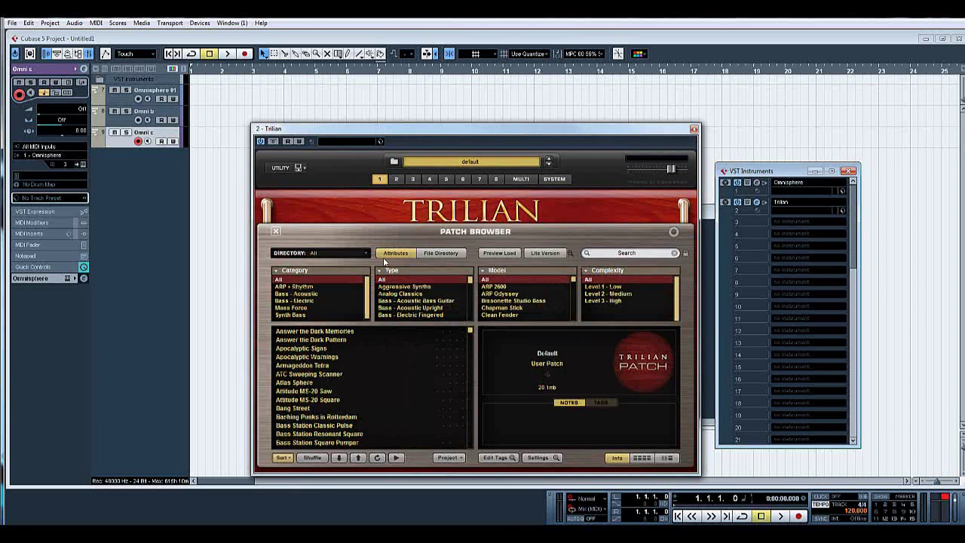
{"action": "left_click", "coordinate": [292, 315]}
{"action": "left_click", "coordinate": [294, 332]}
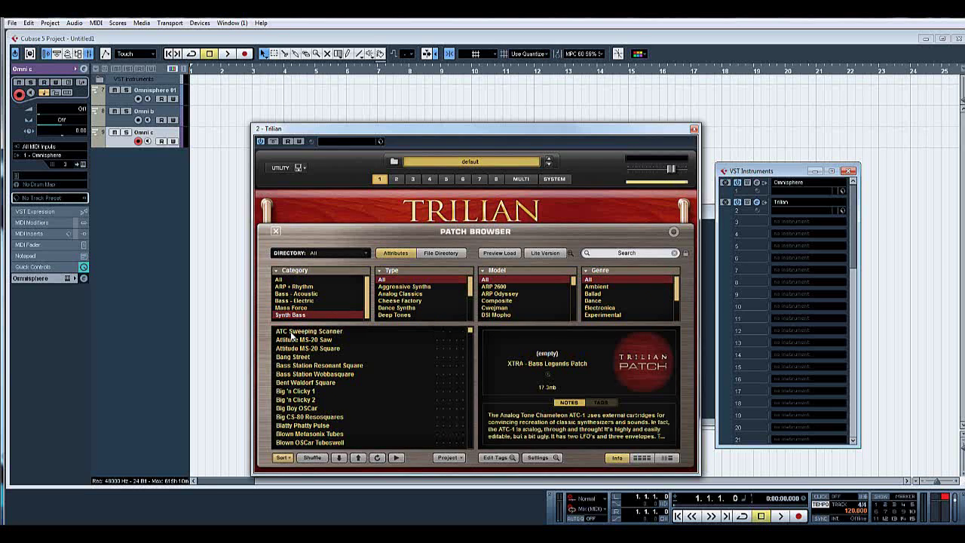
Load Blown Metasonix Tubes on part 2 and a Bass Station patch on part 3.
{"action": "left_click", "coordinate": [396, 180]}
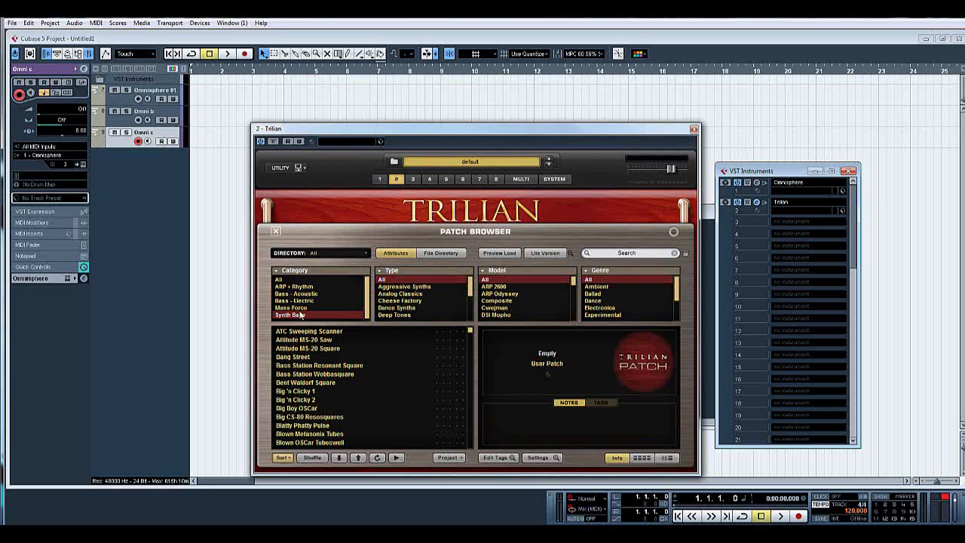
{"action": "left_click", "coordinate": [296, 434]}
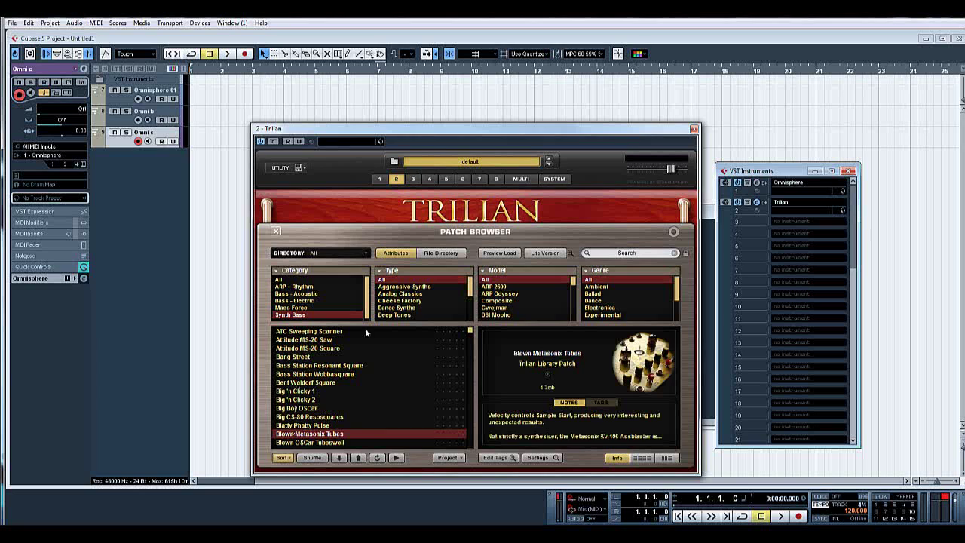
{"action": "left_click", "coordinate": [413, 179]}
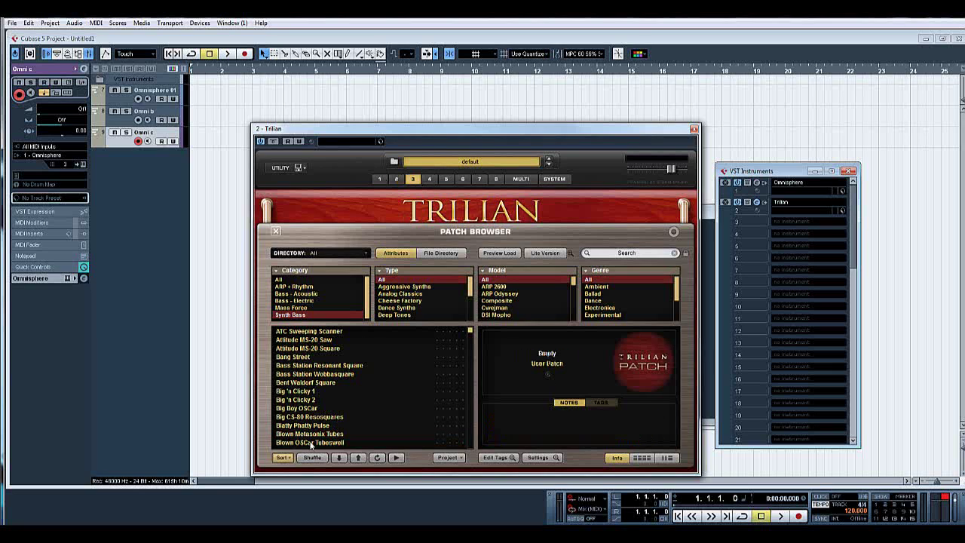
{"action": "left_click", "coordinate": [320, 374]}
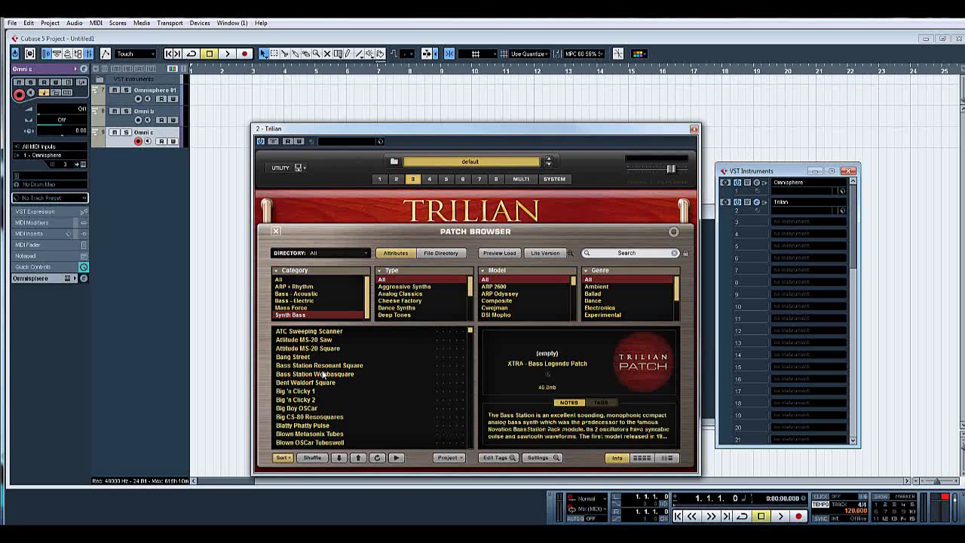
On Trilian's multi mixer page, route channel 2 to OUT B and channel 3 to OUT C.
{"action": "left_click", "coordinate": [530, 179]}
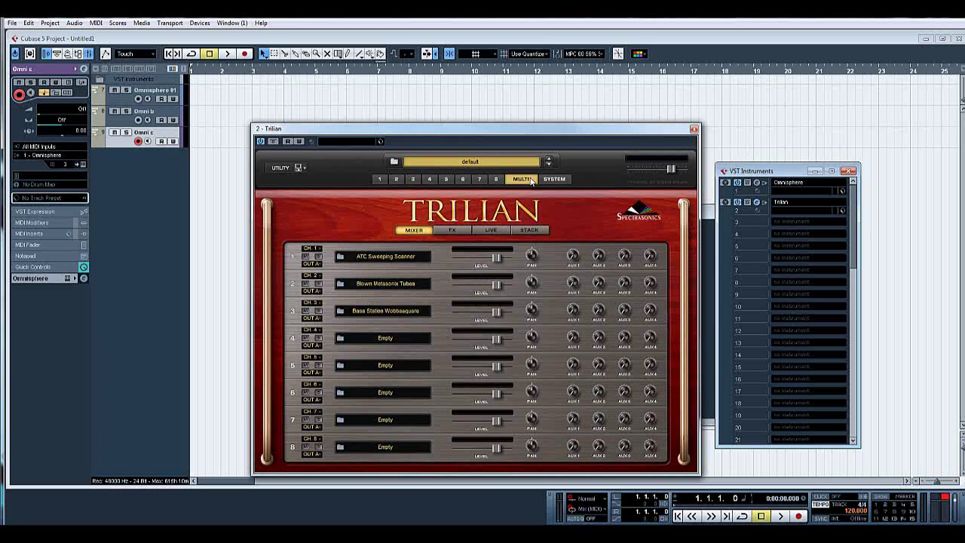
{"action": "left_click", "coordinate": [314, 289]}
{"action": "left_click", "coordinate": [320, 303]}
{"action": "left_click", "coordinate": [310, 318]}
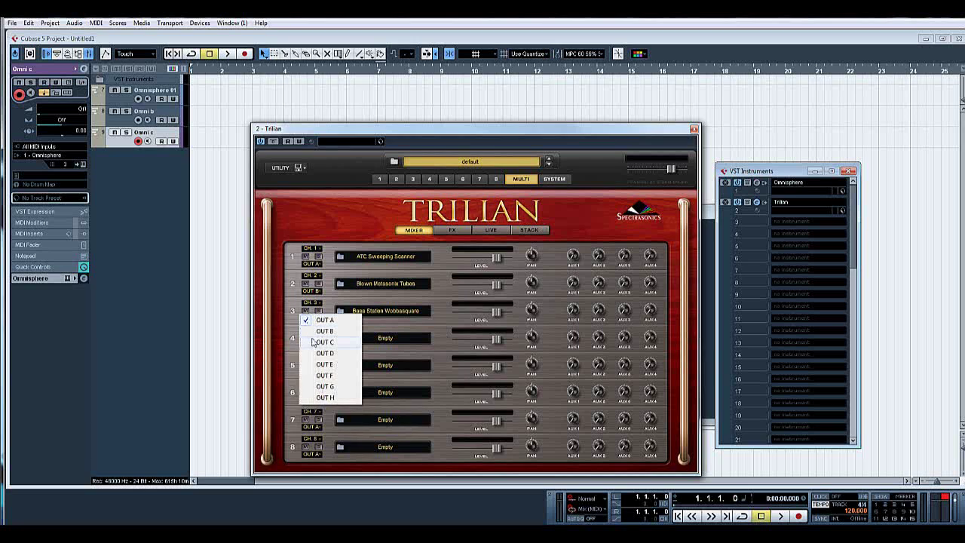
{"action": "left_click", "coordinate": [316, 343]}
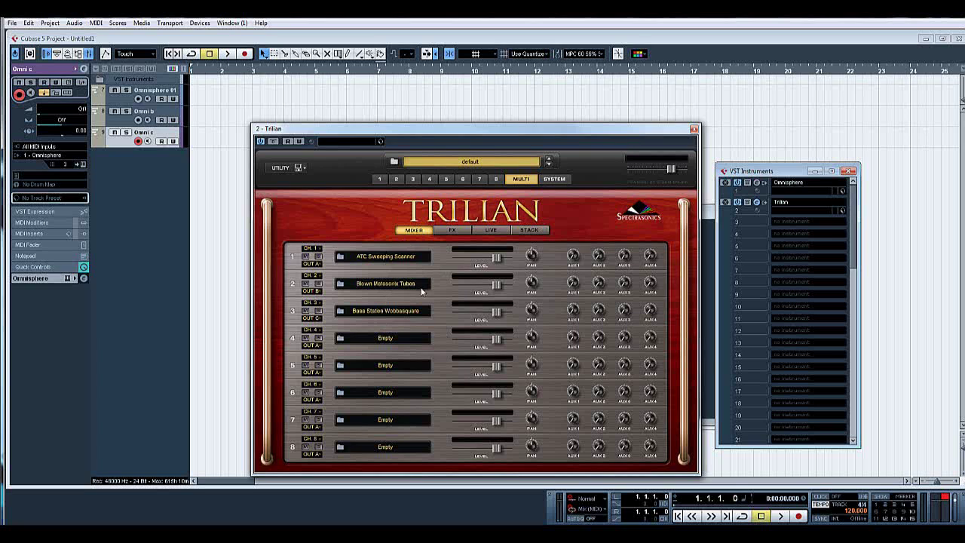
Close the Trilian editor, the VST Instruments rack and the mixer.
{"action": "left_click", "coordinate": [695, 128]}
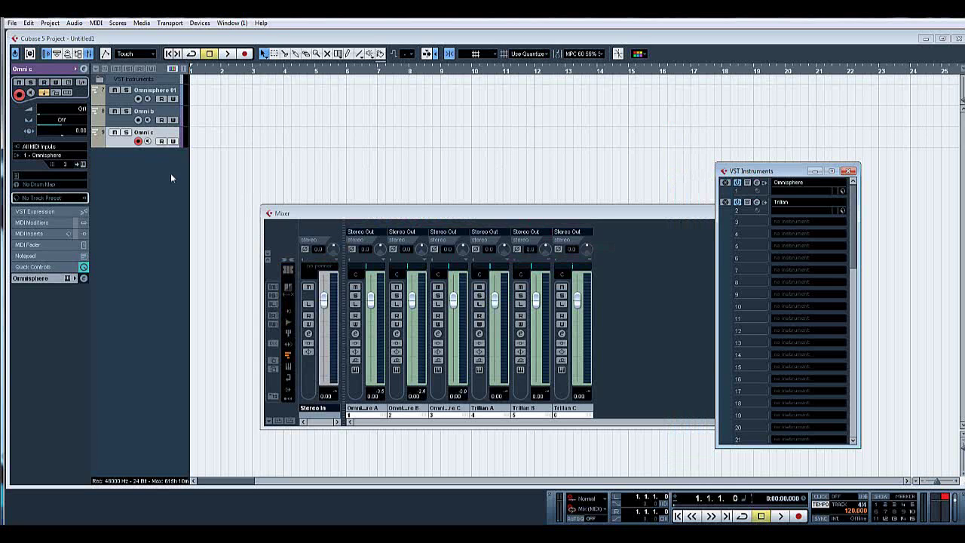
{"action": "left_click", "coordinate": [849, 171]}
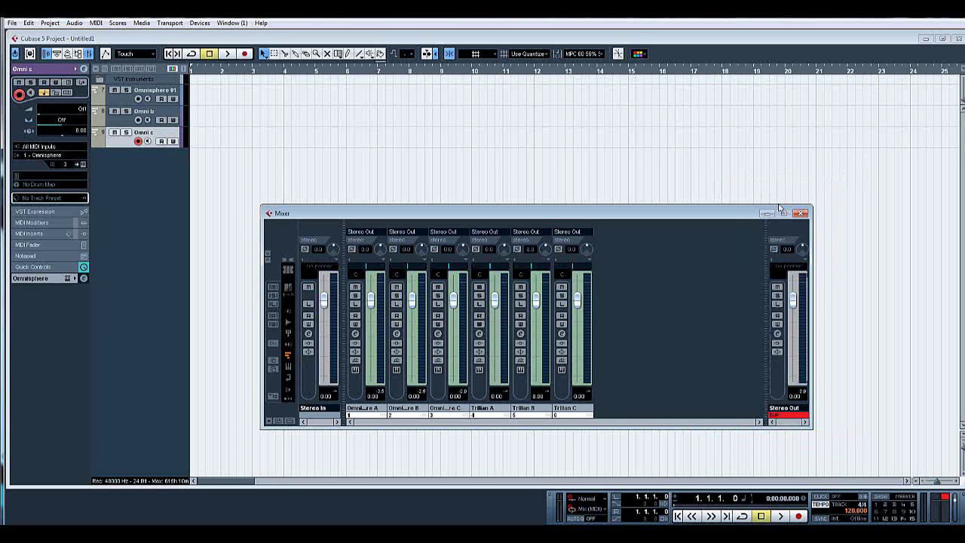
{"action": "left_click", "coordinate": [801, 212]}
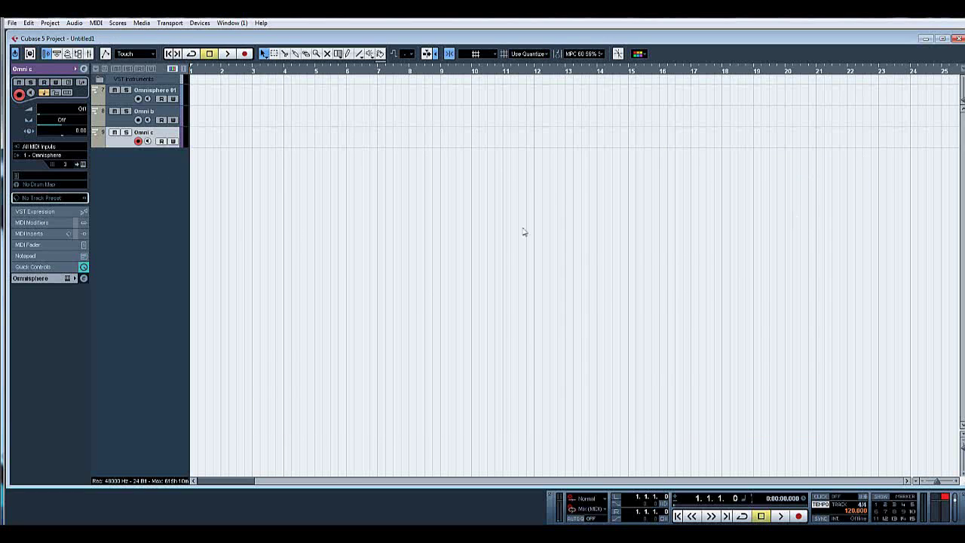
Add three new MIDI tracks from the track list menu.
{"action": "right_click", "coordinate": [148, 208]}
{"action": "left_click", "coordinate": [185, 234]}
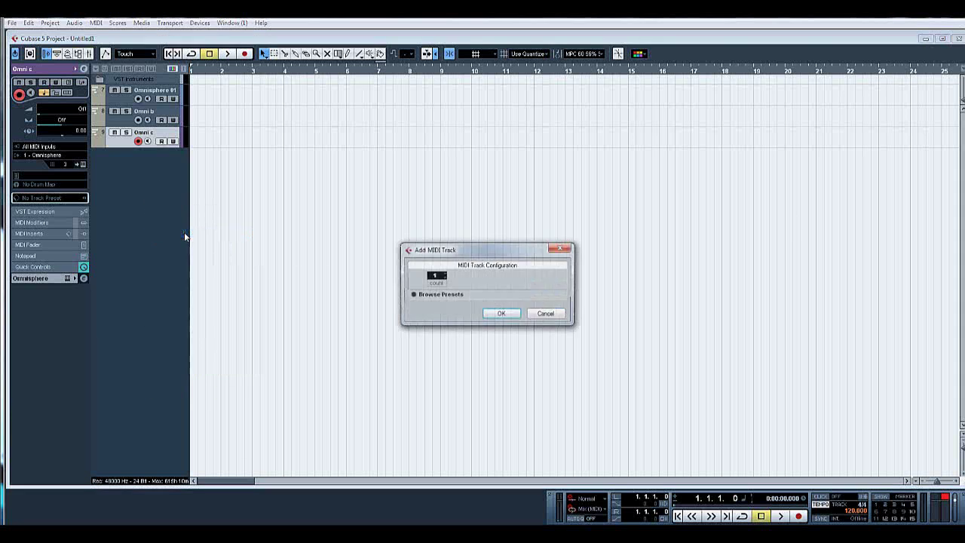
{"action": "left_click", "coordinate": [501, 314]}
Rename MIDI 04, 05 and 06 to TR 1, TR 2 and Tr 3.
{"action": "double_click", "coordinate": [164, 154]}
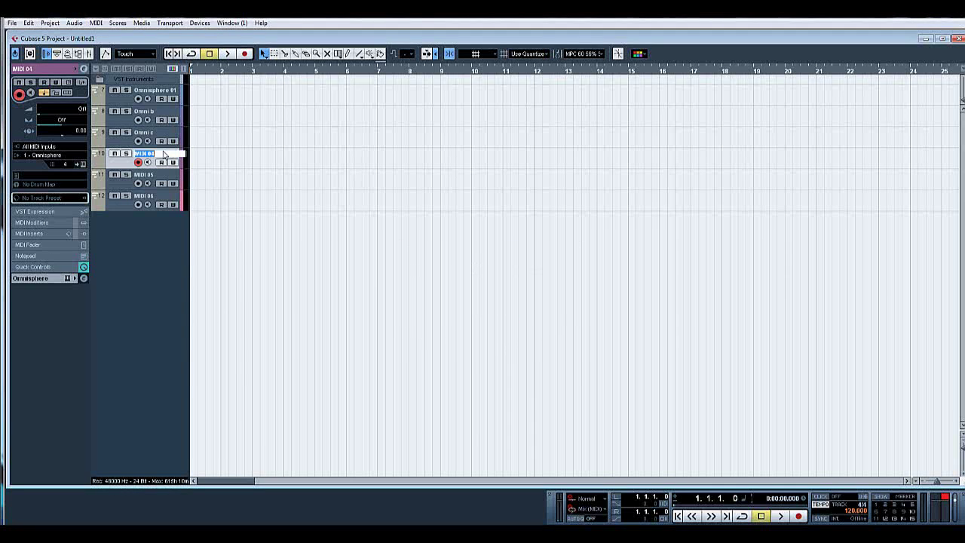
{"action": "type", "text": "TR 1"}
{"action": "key", "text": "Return"}
{"action": "double_click", "coordinate": [160, 175]}
{"action": "type", "text": "T"}
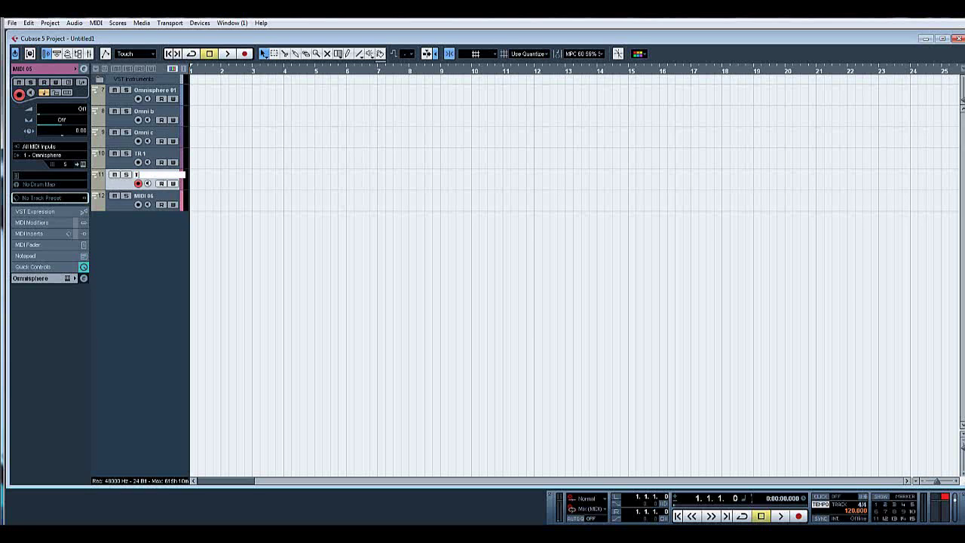
{"action": "type", "text": "R 2"}
{"action": "key", "text": "Return"}
{"action": "double_click", "coordinate": [154, 196]}
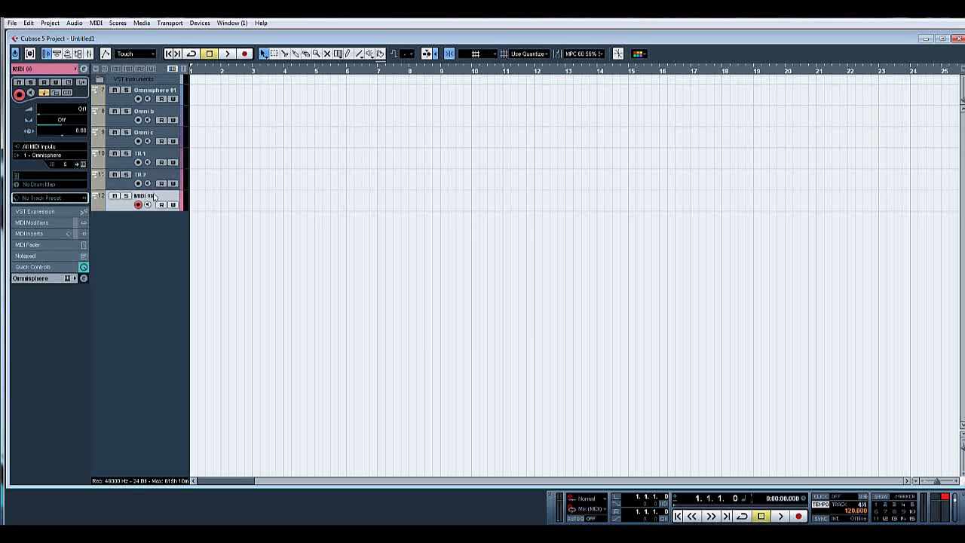
{"action": "type", "text": "Tr 3"}
{"action": "key", "text": "Return"}
Route TR 1 to Trilian on MIDI channel 1.
{"action": "left_click", "coordinate": [175, 154]}
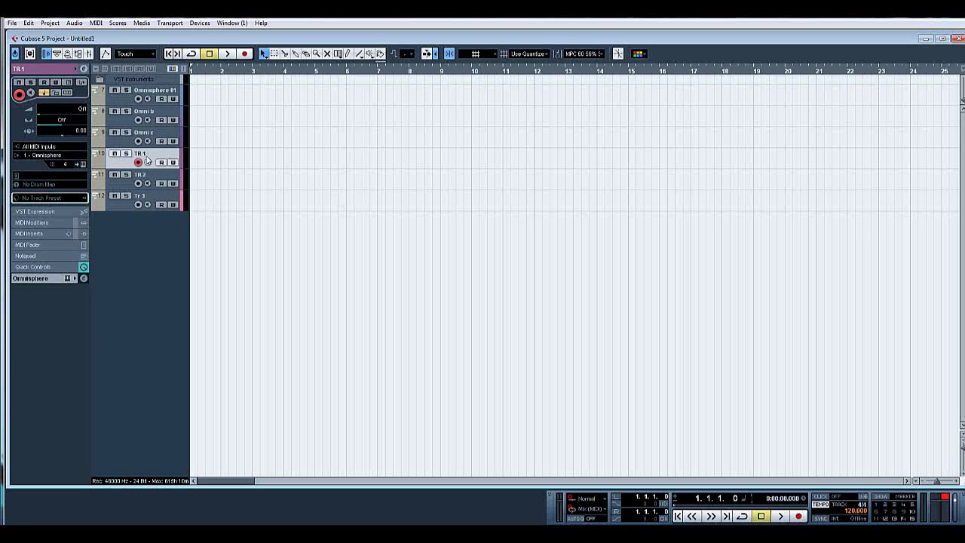
{"action": "left_click", "coordinate": [61, 160]}
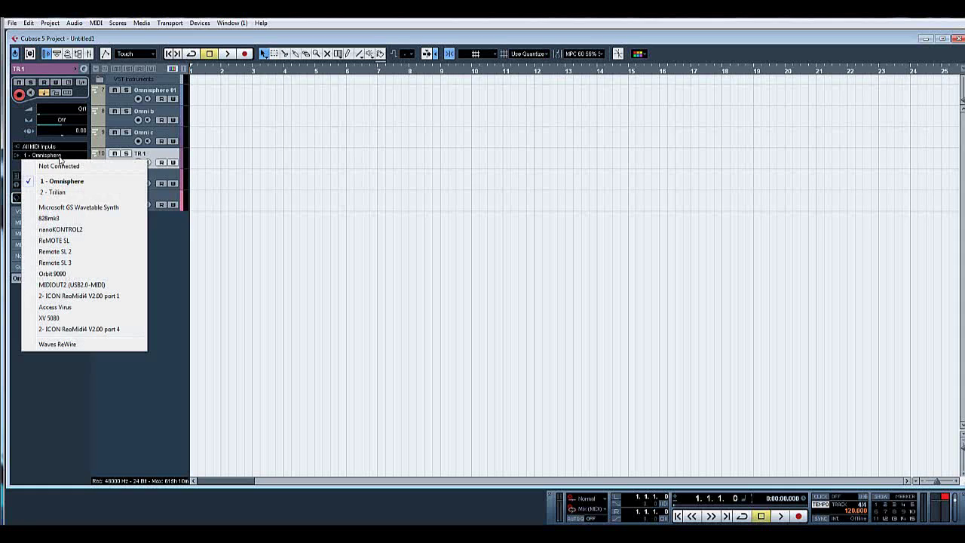
{"action": "left_click", "coordinate": [54, 193]}
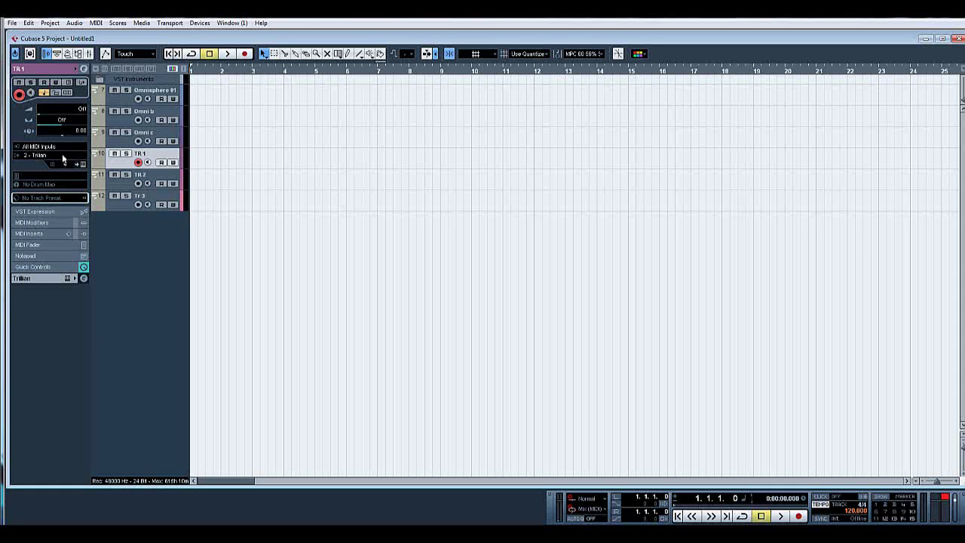
{"action": "left_click", "coordinate": [66, 165]}
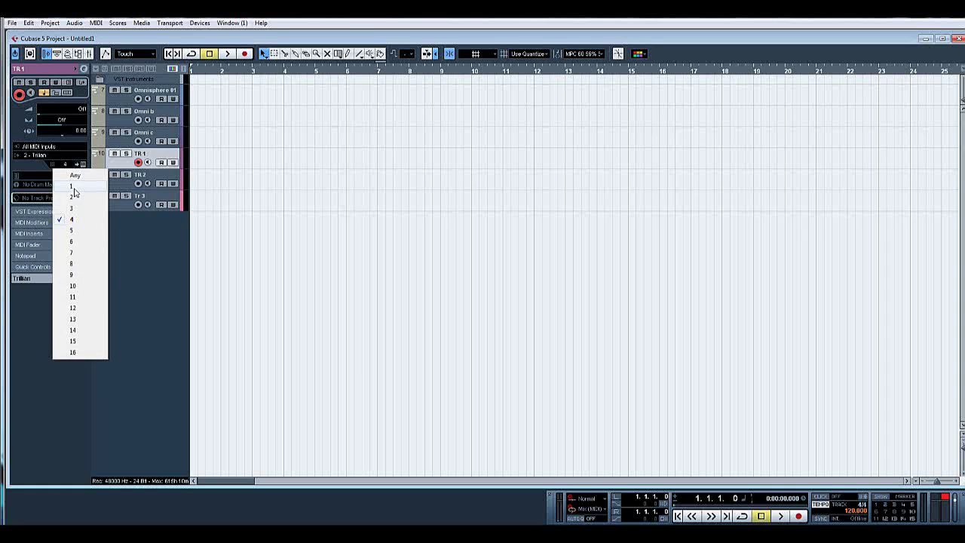
{"action": "left_click", "coordinate": [76, 188]}
Route TR 2 to Trilian on MIDI channel 2.
{"action": "left_click", "coordinate": [150, 176]}
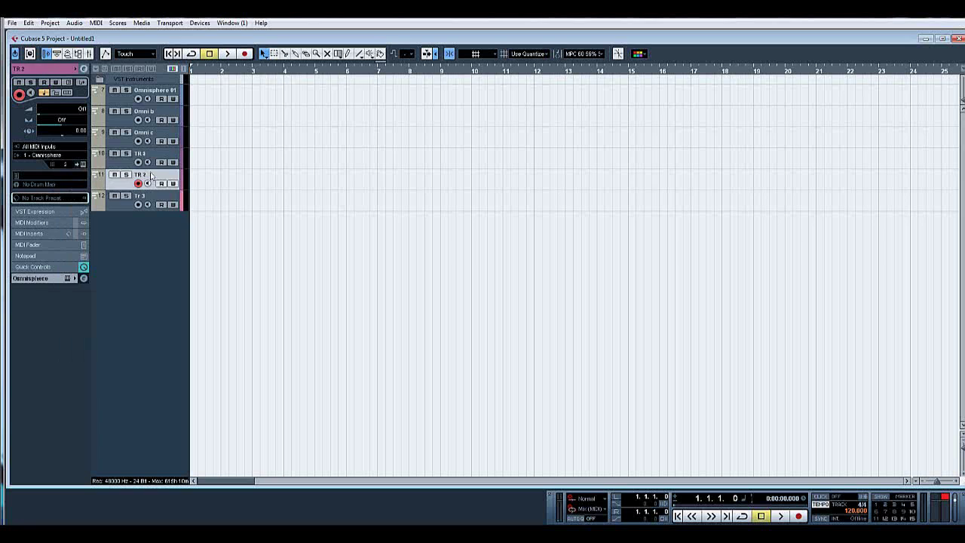
{"action": "left_click", "coordinate": [62, 156]}
{"action": "left_click", "coordinate": [64, 192]}
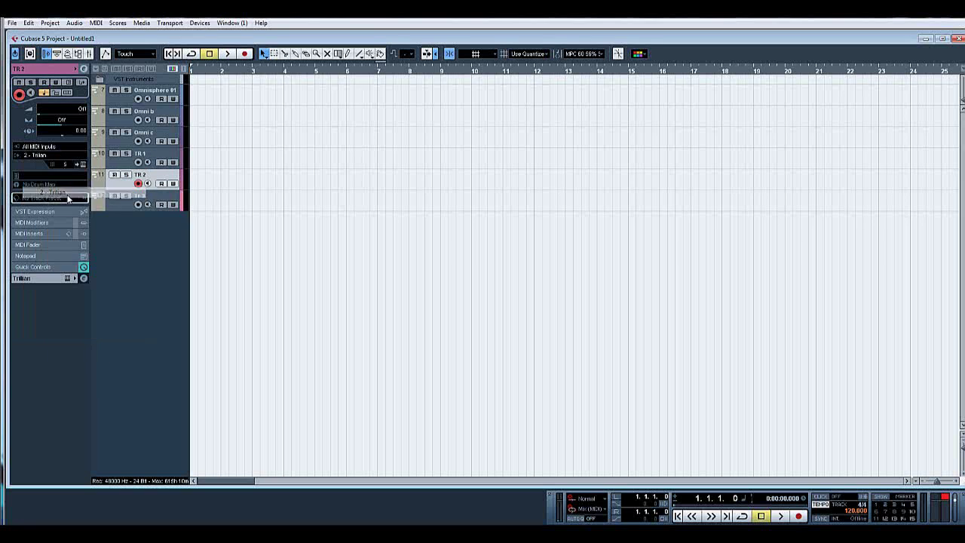
{"action": "left_click", "coordinate": [65, 163]}
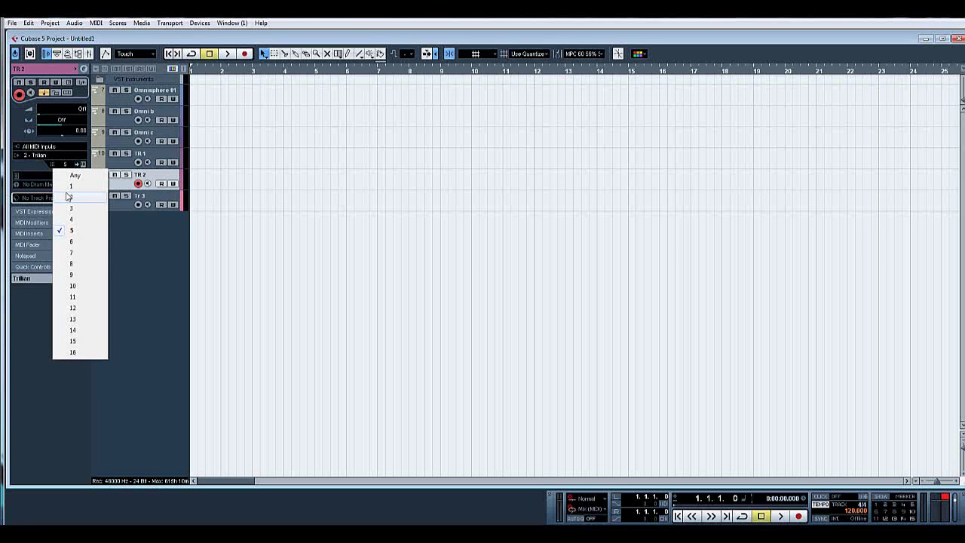
{"action": "left_click", "coordinate": [68, 197]}
Route Tr 3 to Trilian on MIDI channel 3, then reselect TR 1 and show the mixer.
{"action": "left_click", "coordinate": [159, 196]}
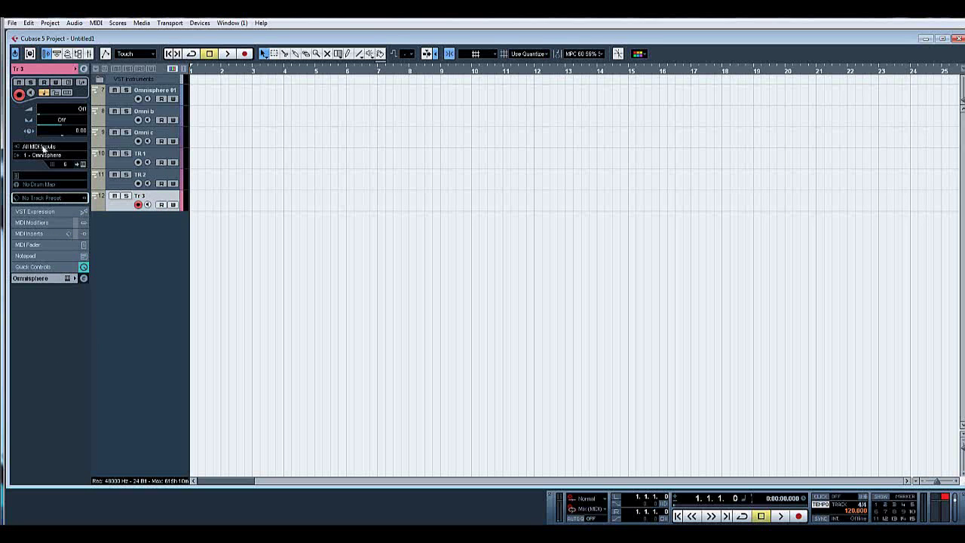
{"action": "left_click", "coordinate": [45, 155]}
{"action": "left_click", "coordinate": [53, 192]}
{"action": "left_click", "coordinate": [66, 164]}
{"action": "left_click", "coordinate": [78, 209]}
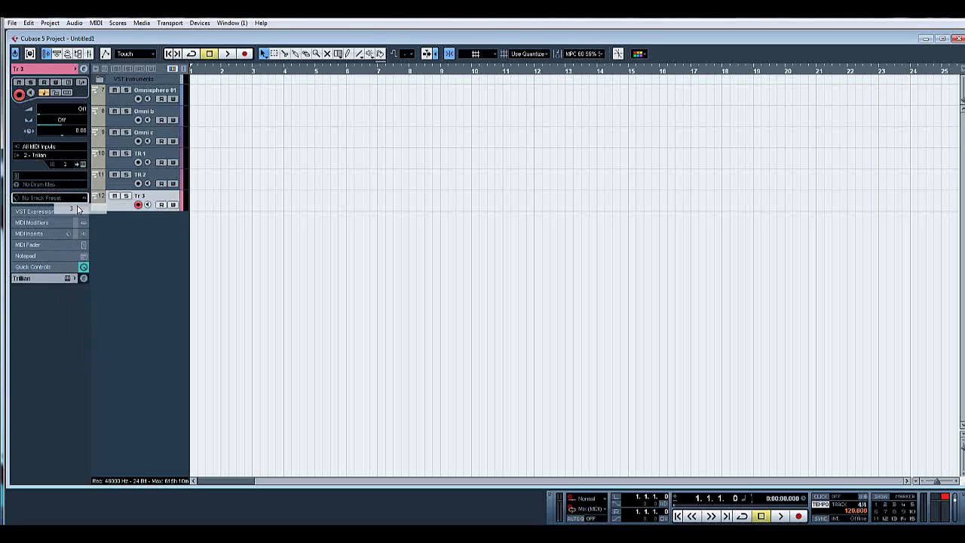
{"action": "left_click", "coordinate": [149, 158]}
{"action": "key", "text": "F3"}
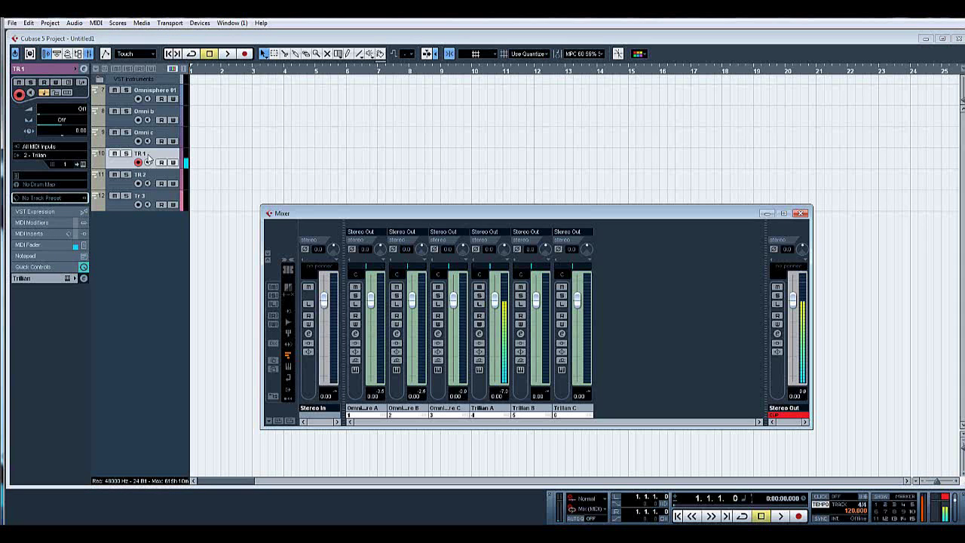
Select and arm TR 2, then check the Trilian B meter in the mixer.
{"action": "key", "text": "F3"}
{"action": "left_click", "coordinate": [154, 177]}
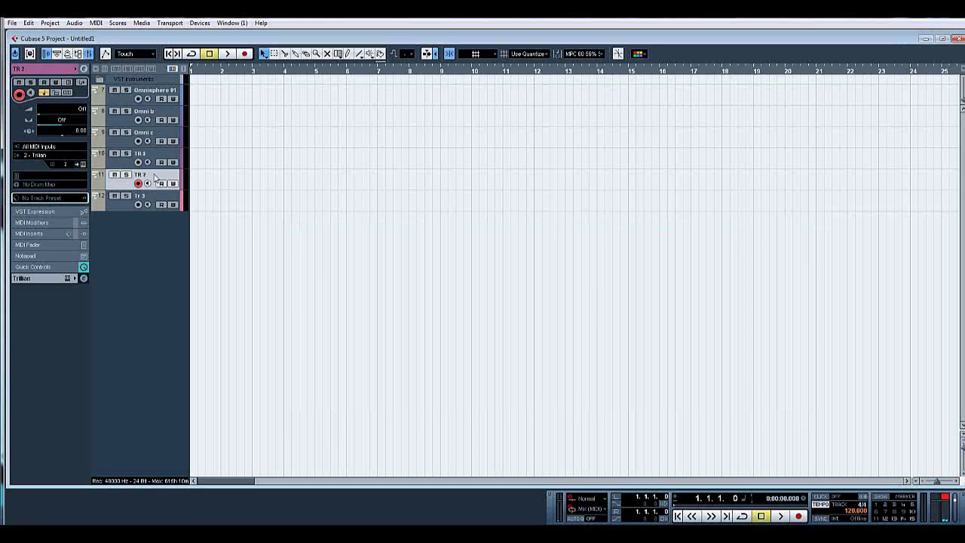
{"action": "key", "text": "F3"}
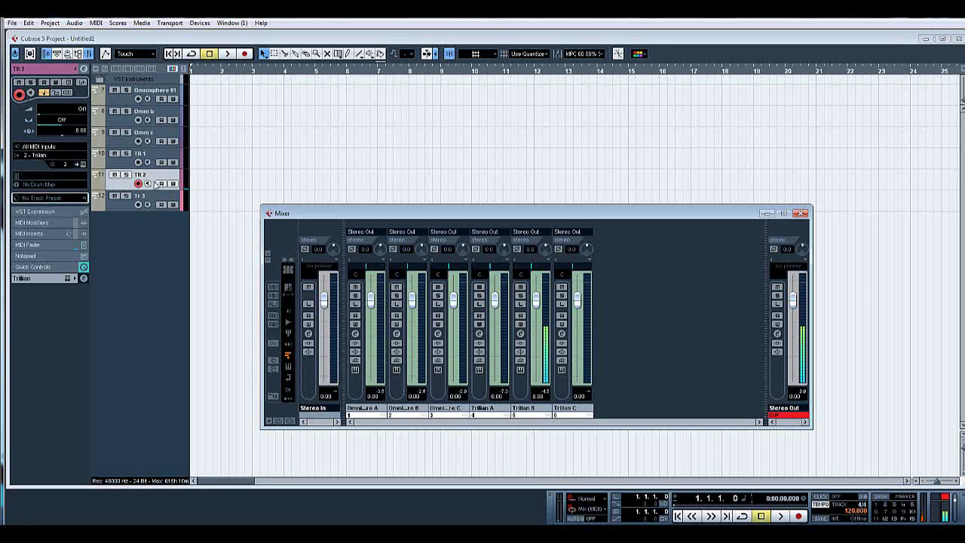
Select and arm Tr 3, then check the Trilian C meter in the mixer.
{"action": "key", "text": "F3"}
{"action": "left_click", "coordinate": [159, 196]}
{"action": "key", "text": "F3"}
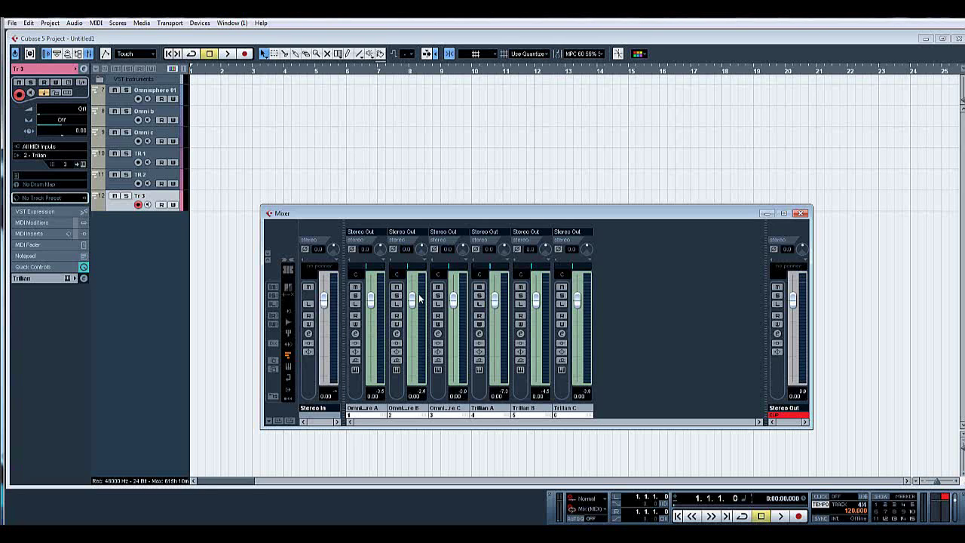
{"action": "left_click", "coordinate": [354, 336]}
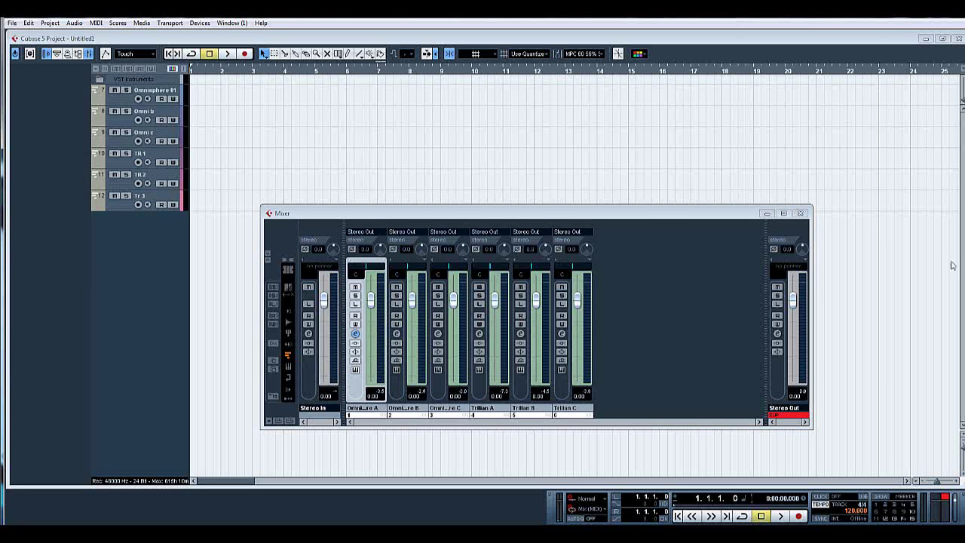
{"action": "left_click", "coordinate": [411, 182]}
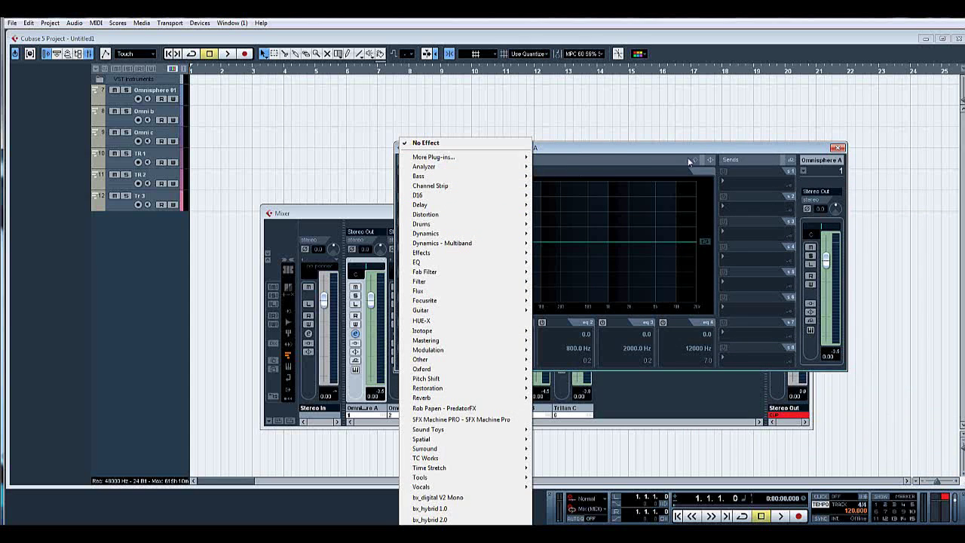
{"action": "left_click", "coordinate": [837, 147]}
{"action": "left_click", "coordinate": [396, 334]}
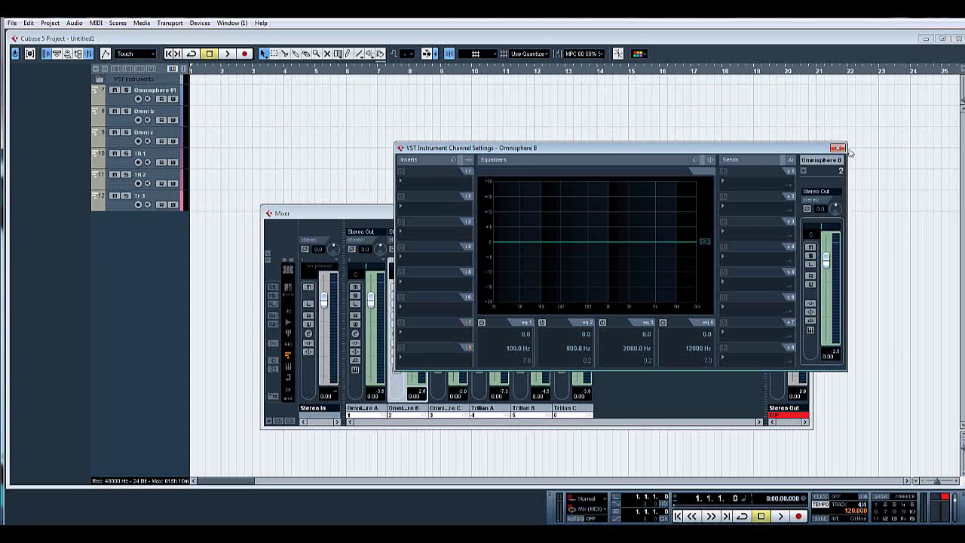
{"action": "left_click", "coordinate": [837, 147]}
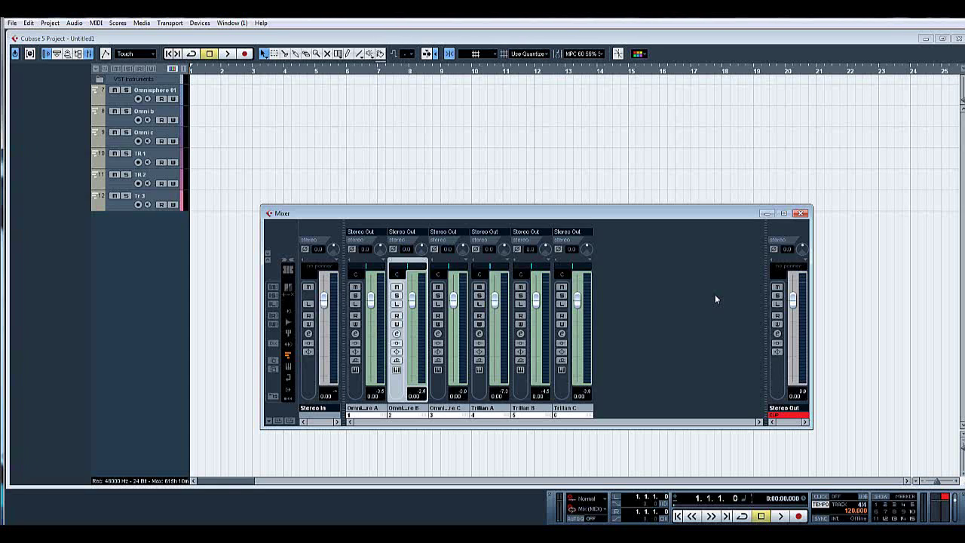
Nudge the Omnisphere A fader up to 1.30 dB.
{"action": "left_click_drag", "start_coordinate": [370, 302], "coordinate": [369, 299]}
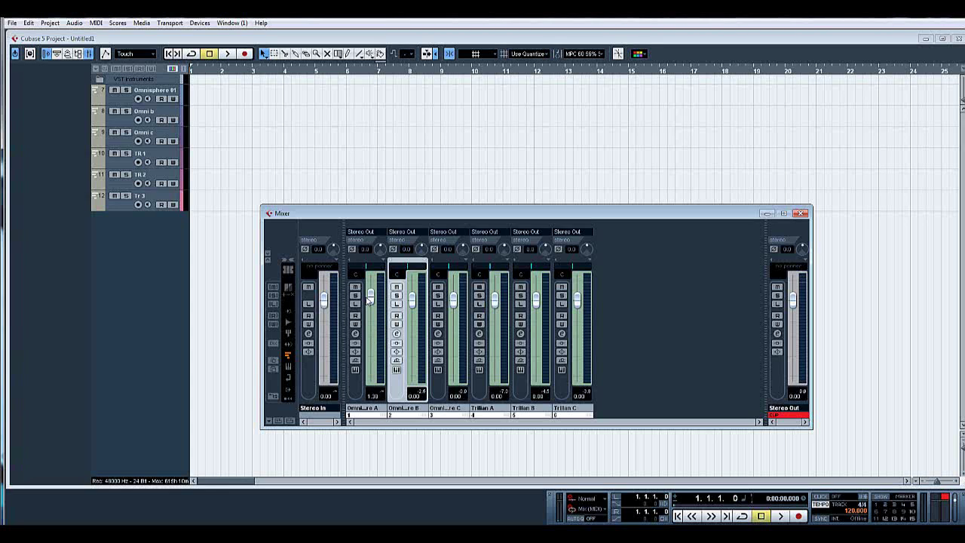